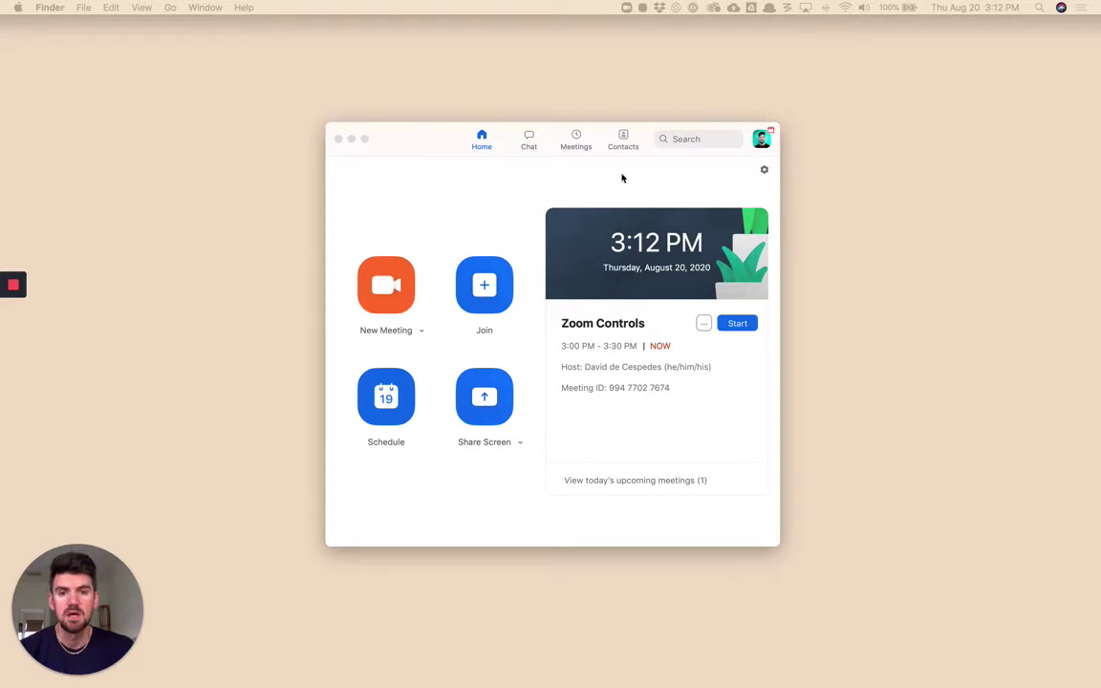
Start the scheduled Zoom Controls meeting and admit USER 3 and USER 2 from the waiting room.
left_click(746, 324)
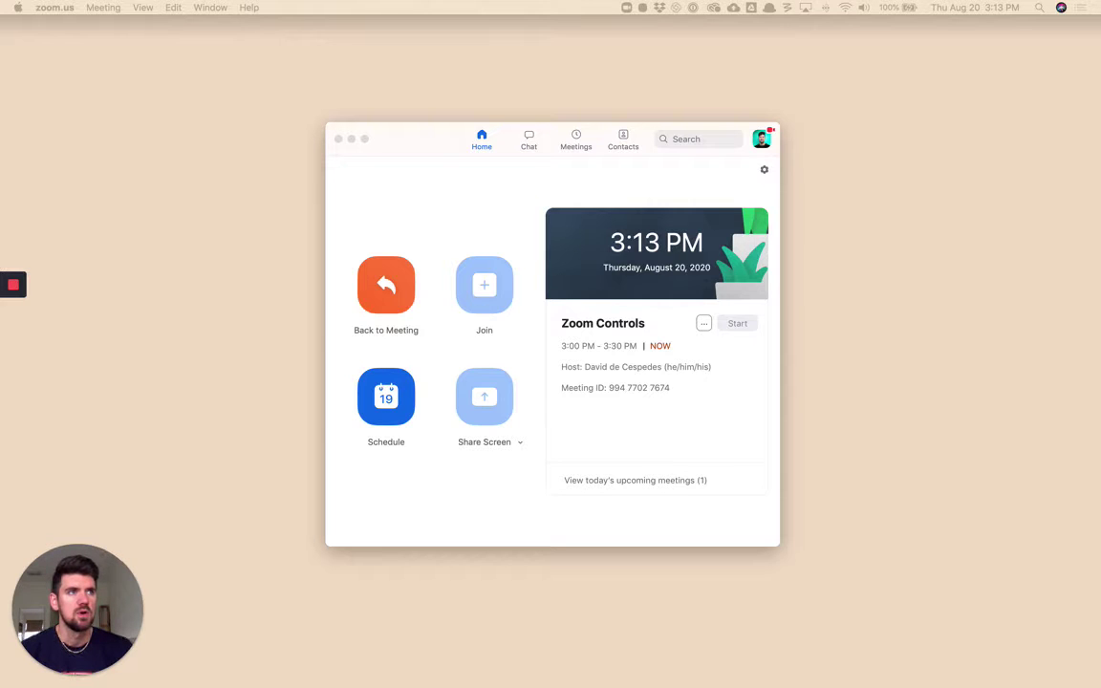
left_click(386, 285)
left_click_drag(381, 197, 344, 41)
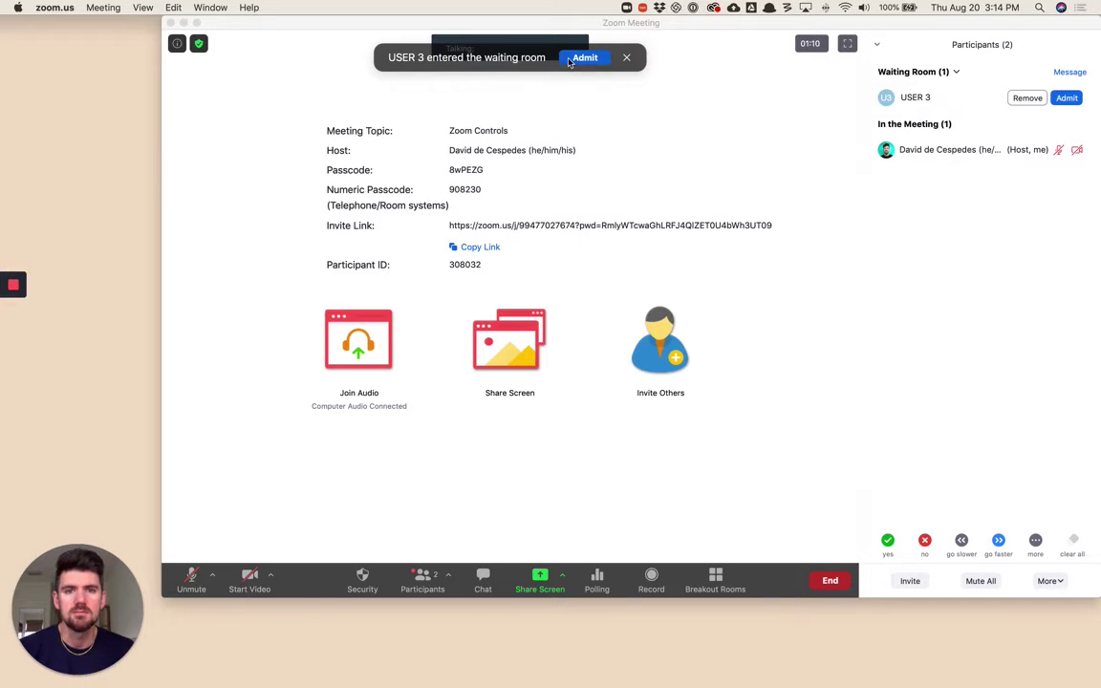
left_click(1067, 99)
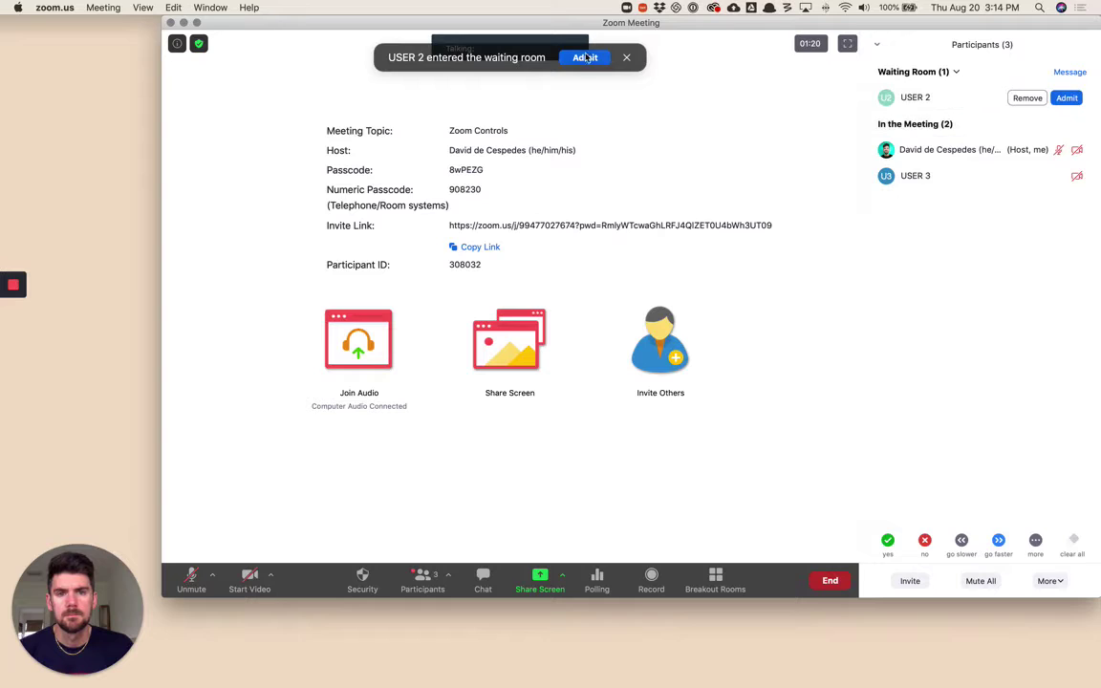
left_click(585, 60)
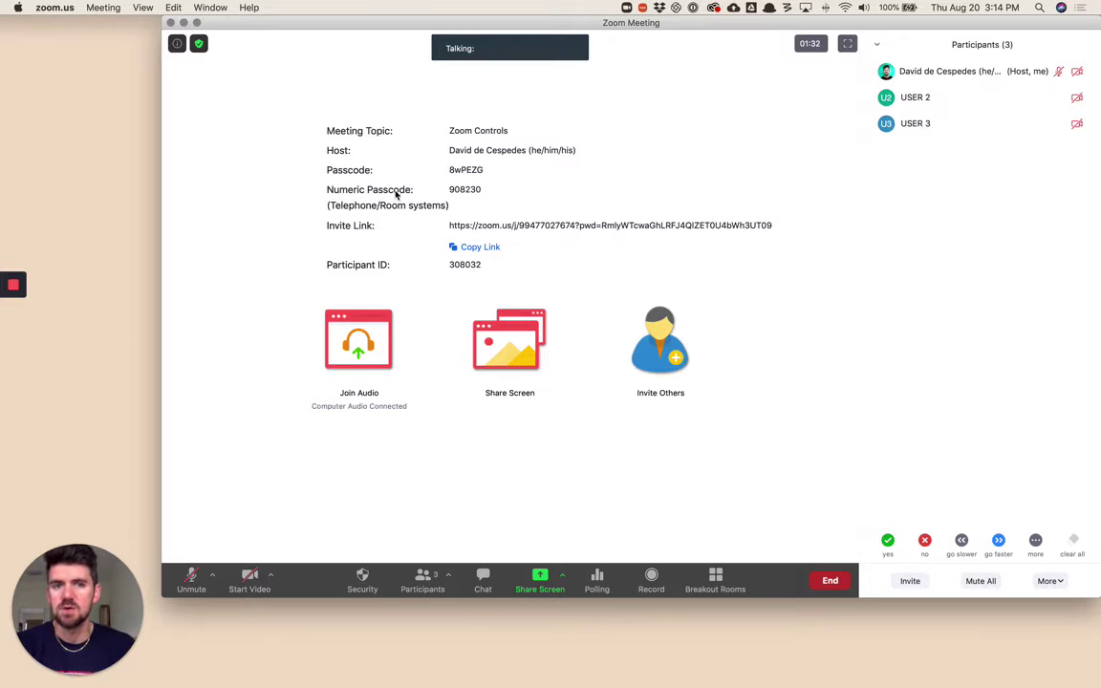
Examine the meeting information, including the meeting ID, passcode and invite link, and close it.
left_click(177, 44)
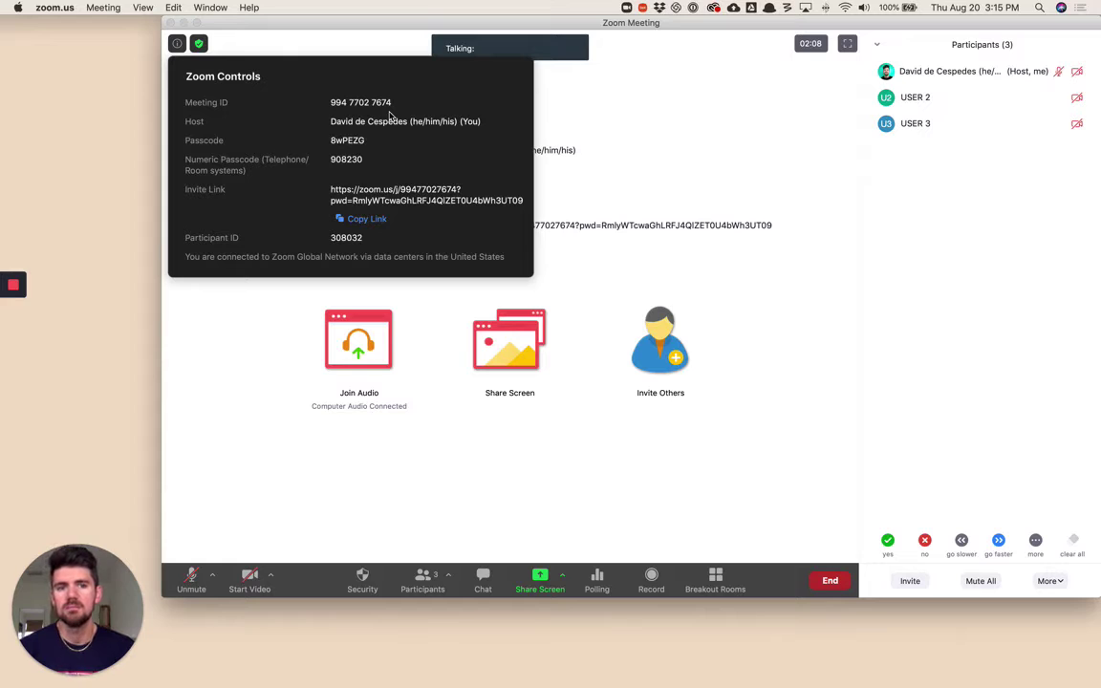
left_click(176, 45)
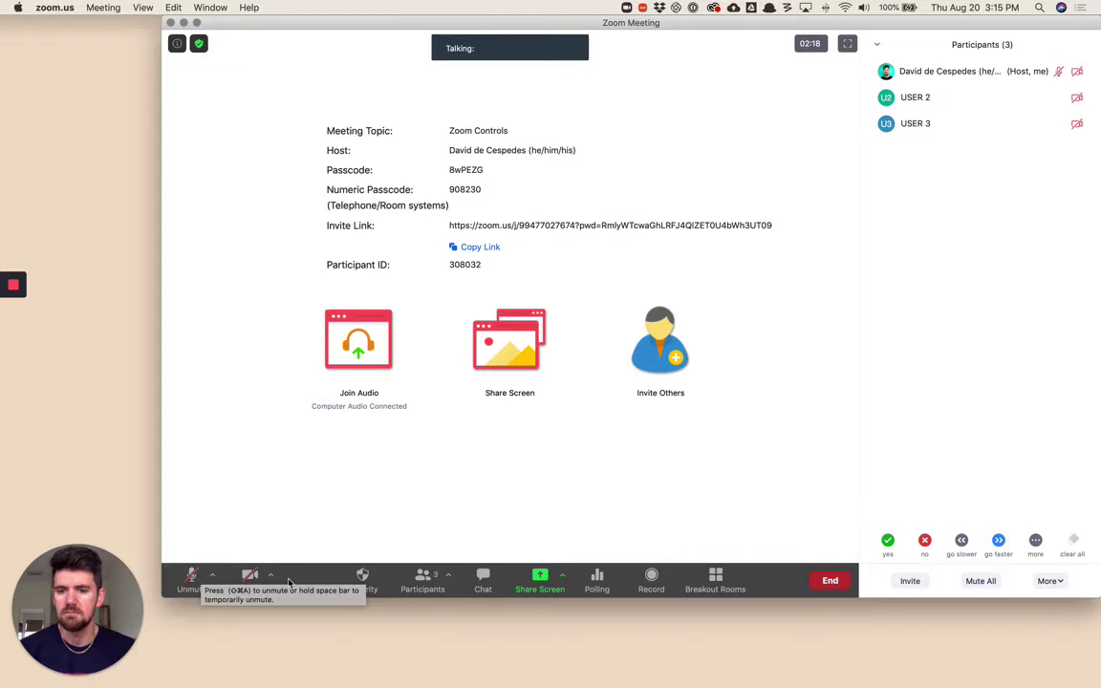
Run the speaker and microphone test, answering Yes to both sound checks, and close the test.
left_click(213, 576)
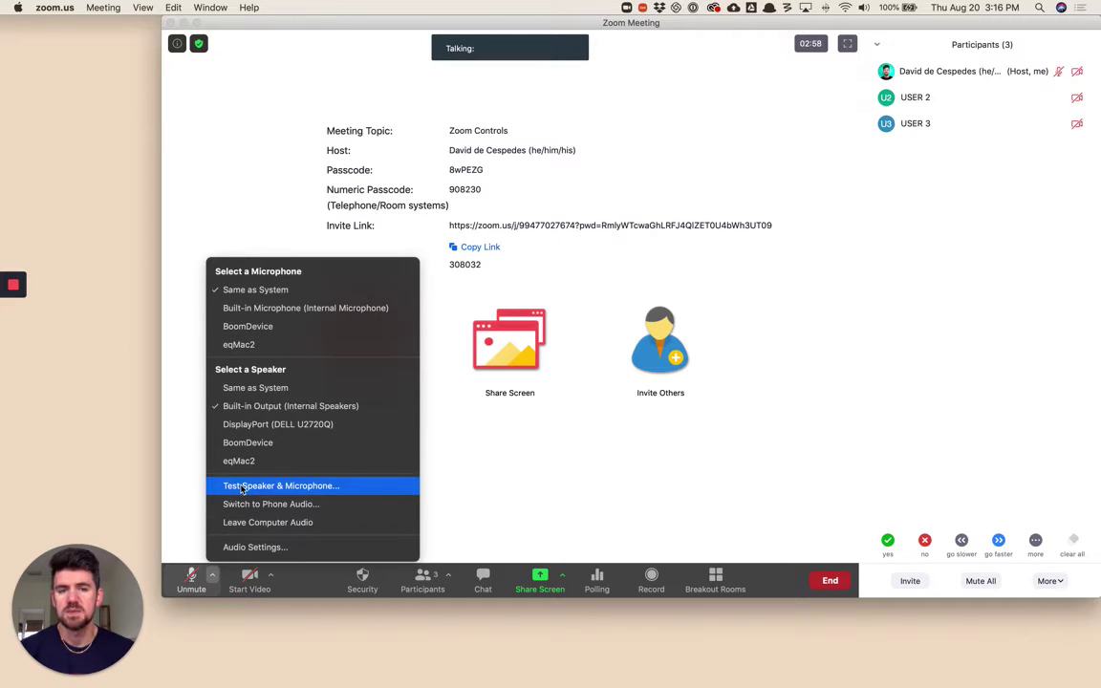
left_click(245, 490)
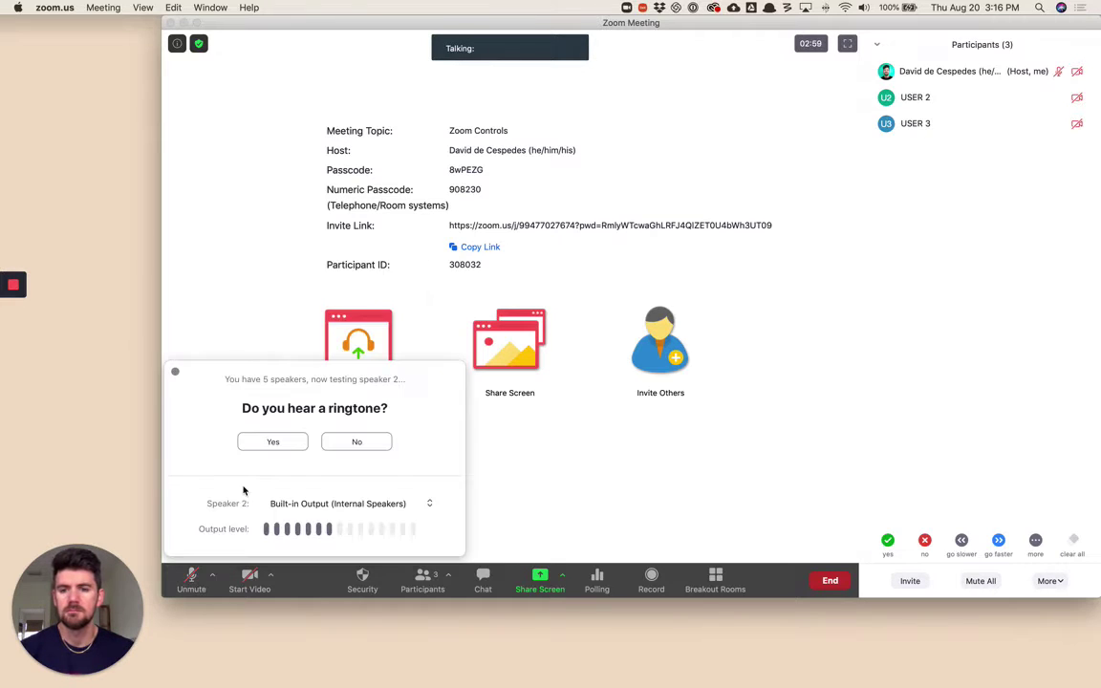
left_click(276, 444)
left_click(275, 444)
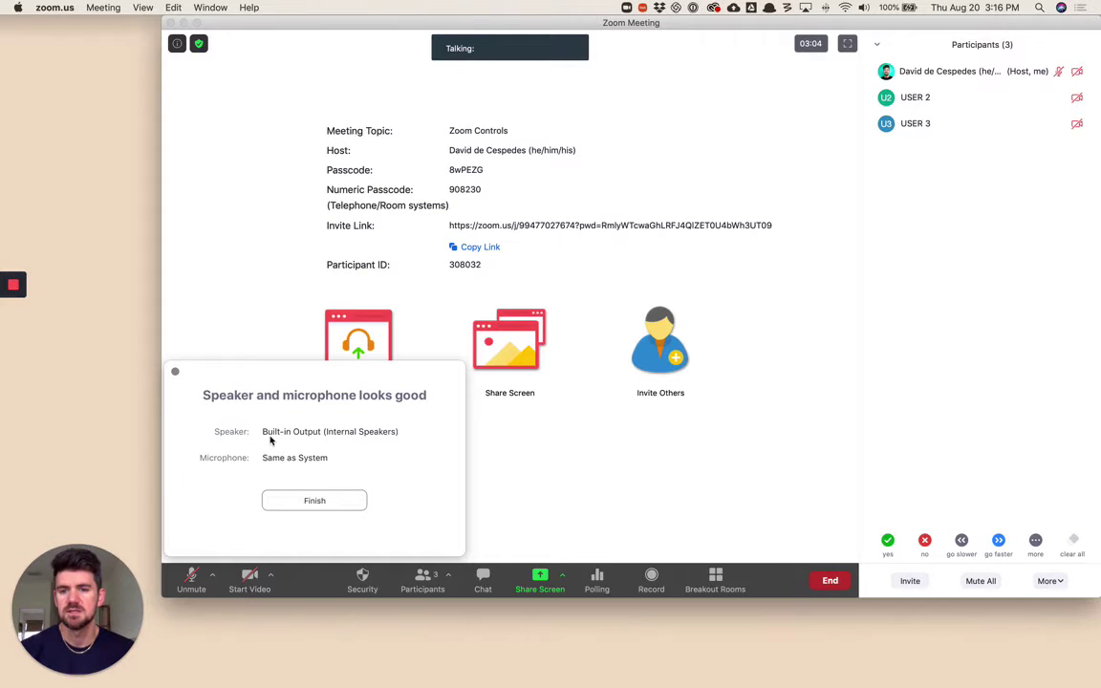
left_click(175, 373)
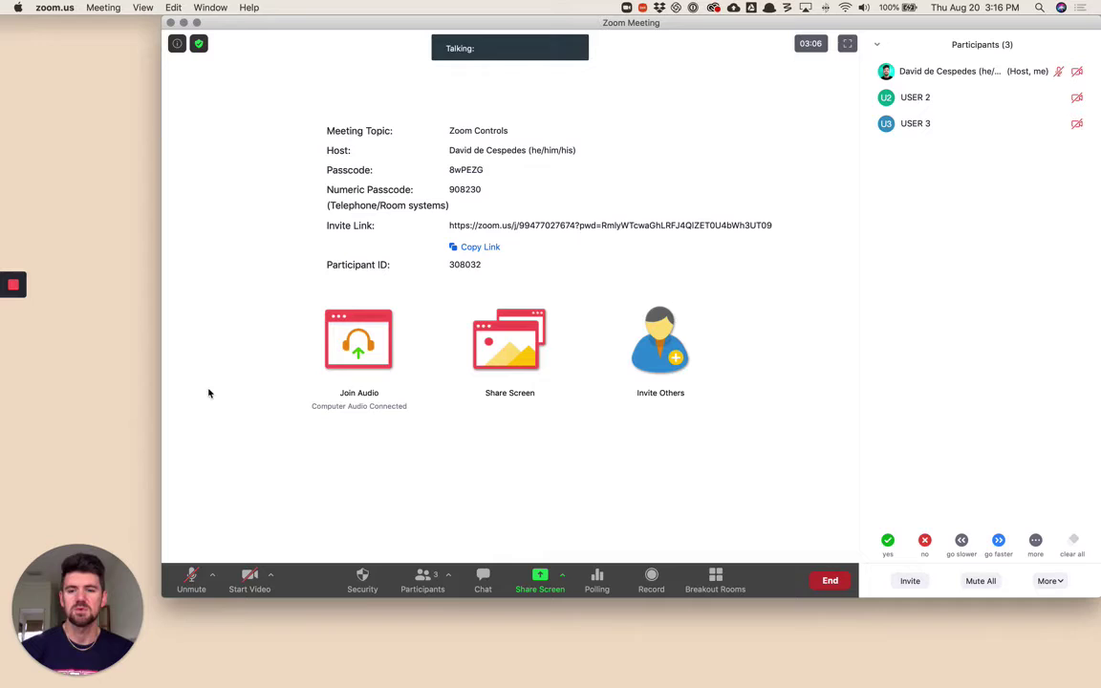
Examine the audio settings for speaker, microphone and joining options, and close the settings.
left_click(212, 574)
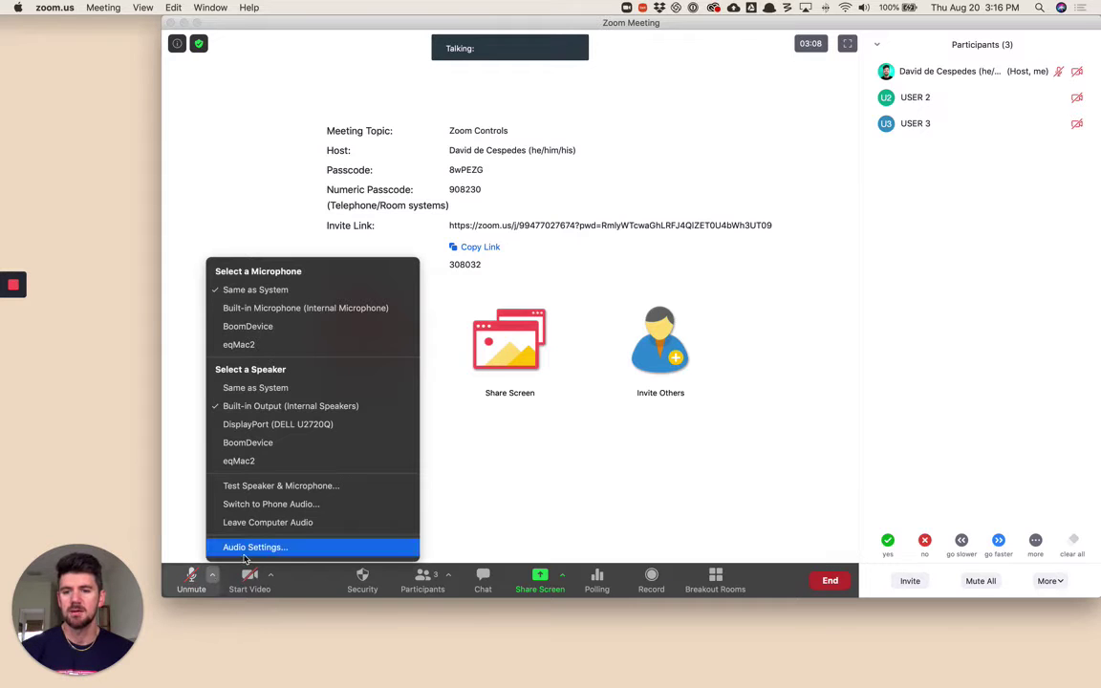
key("Escape")
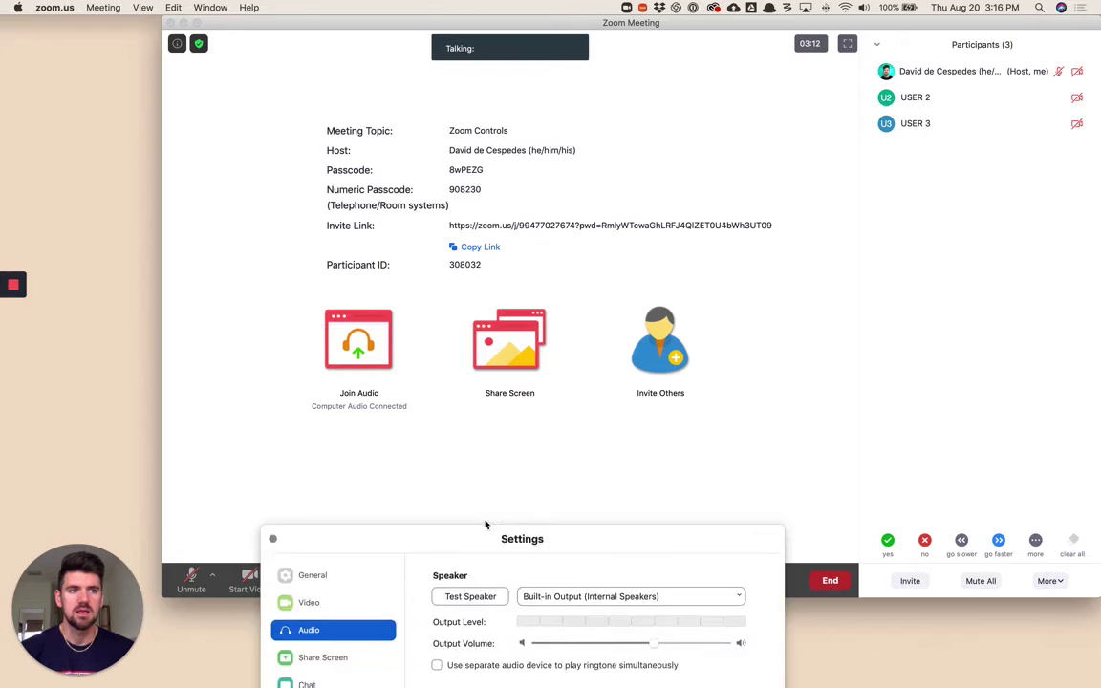
left_click_drag(506, 533, 510, 88)
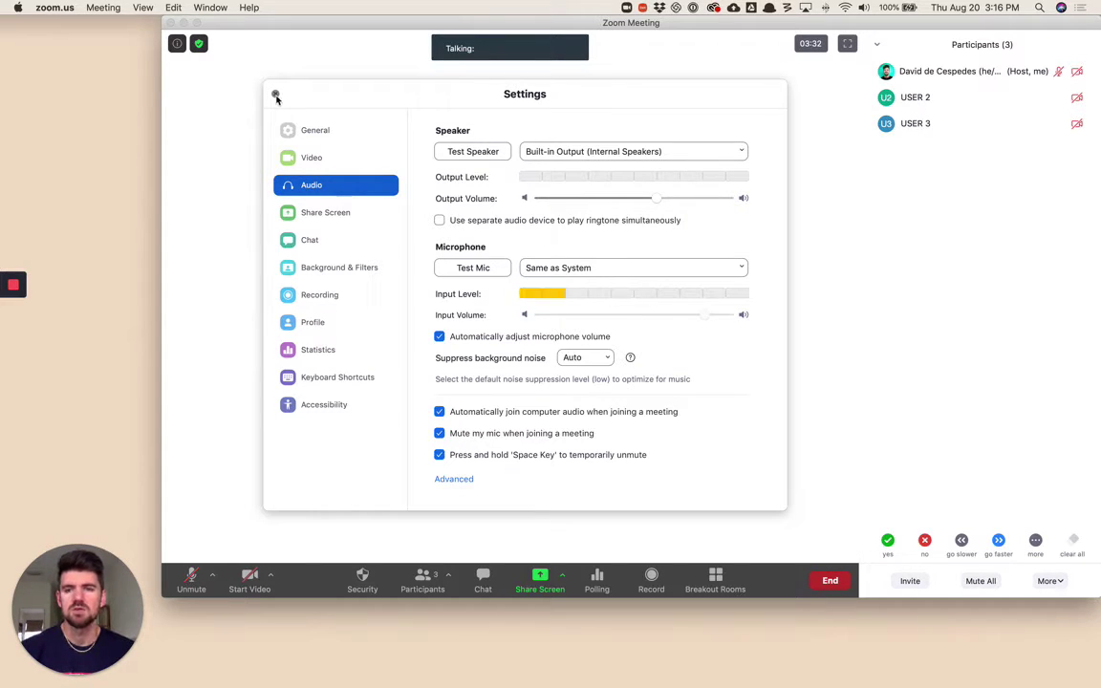
left_click(275, 96)
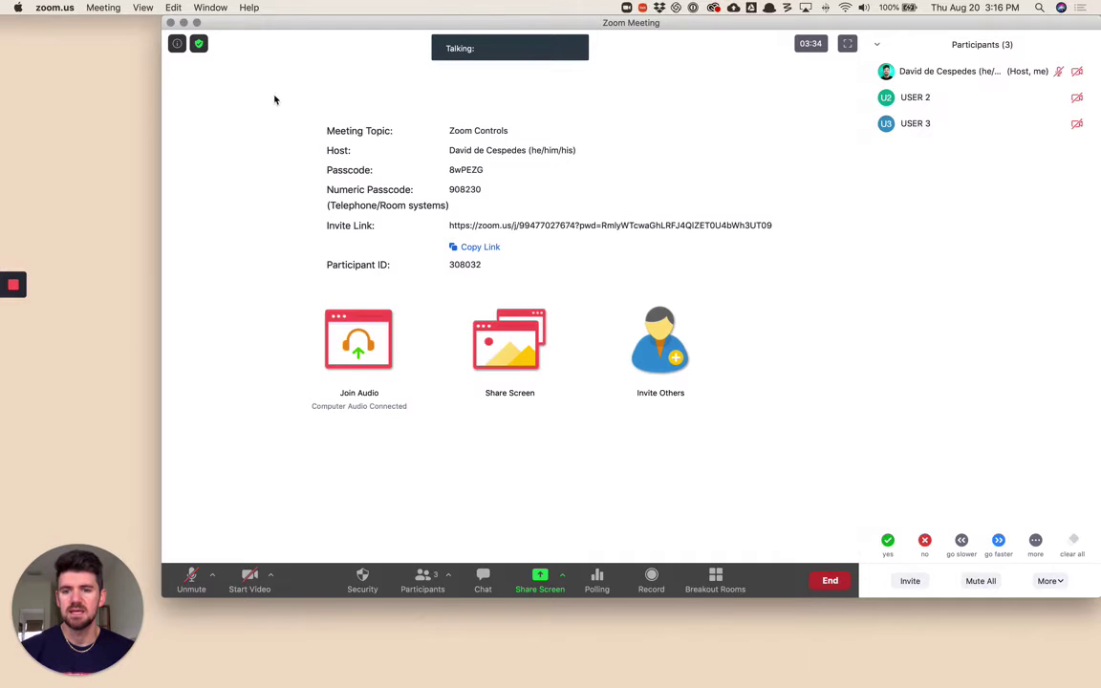
Examine the camera options and the available virtual backgrounds, and close the settings.
left_click(271, 576)
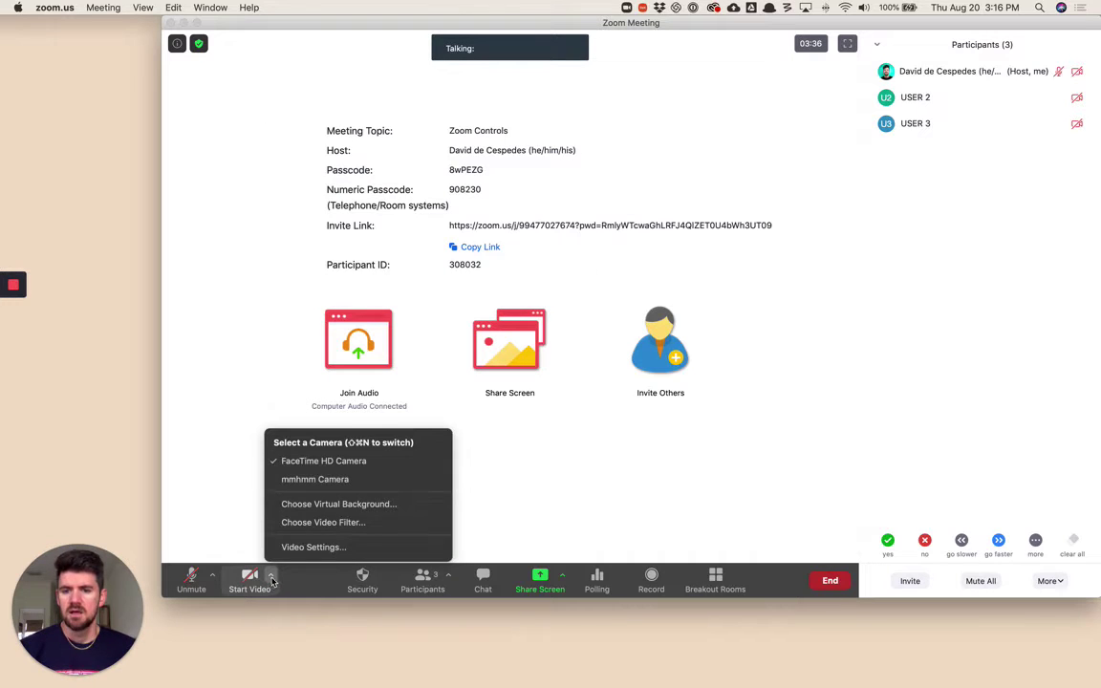
left_click(314, 506)
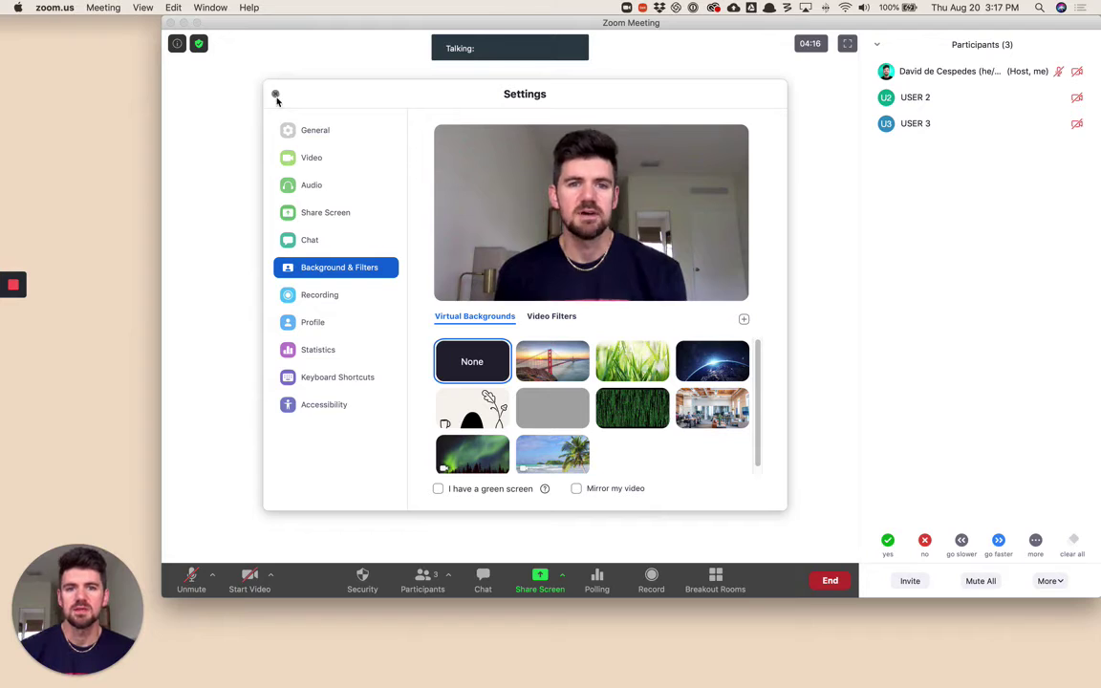
left_click(275, 95)
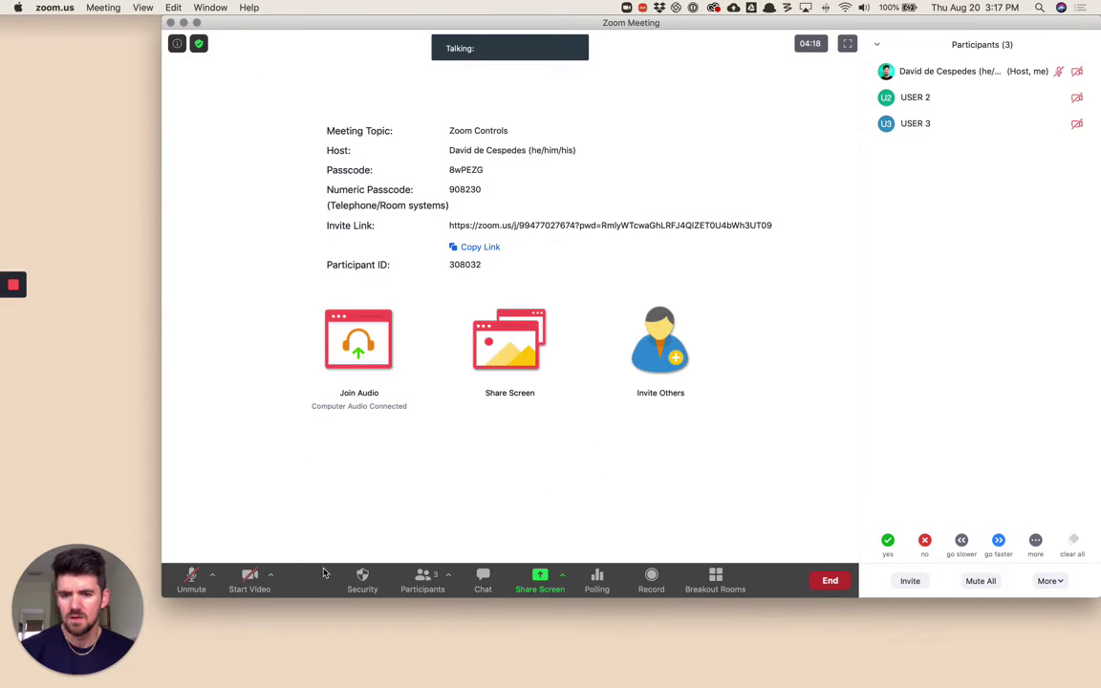
Lock the meeting against new participants and unlock it again.
left_click(361, 577)
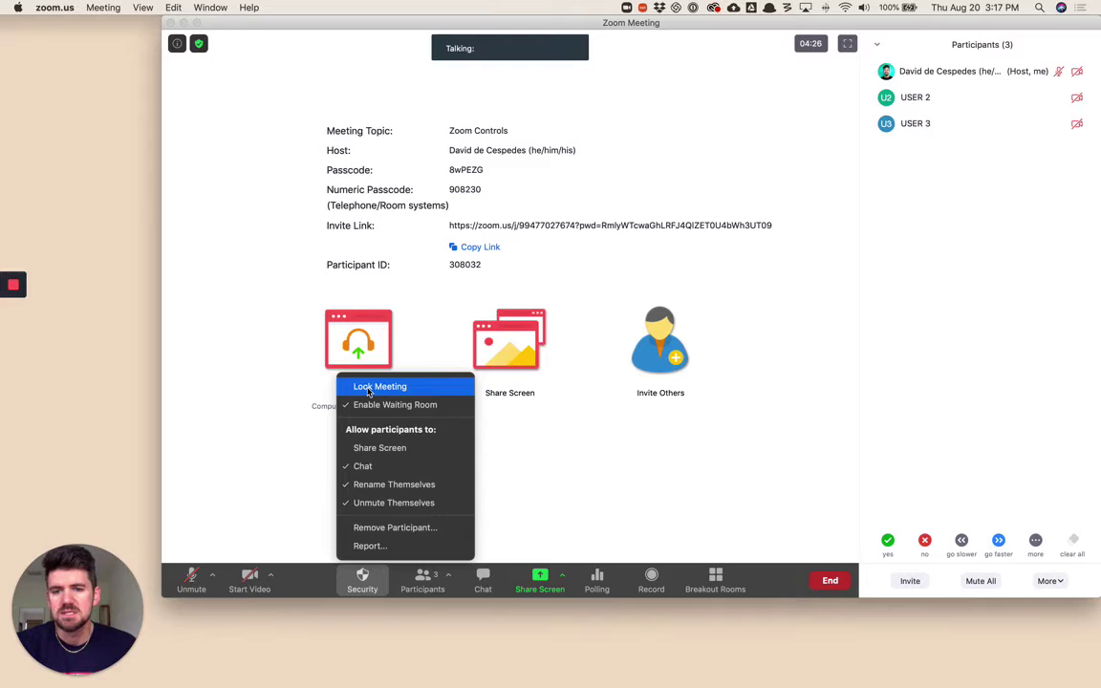
left_click(372, 389)
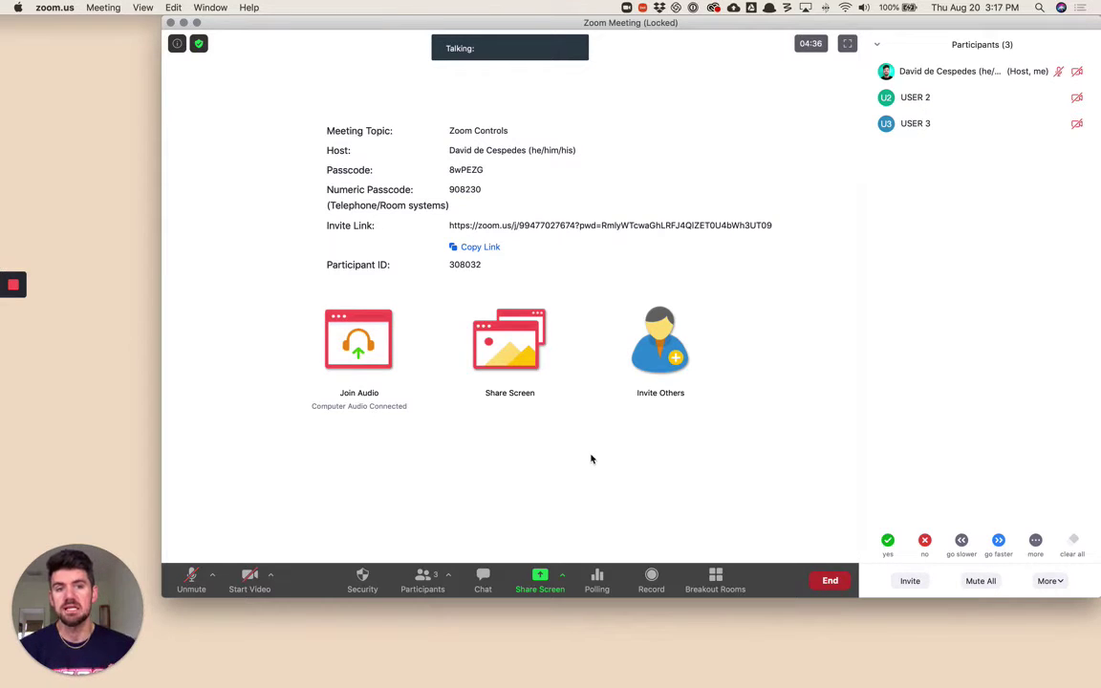
left_click(362, 578)
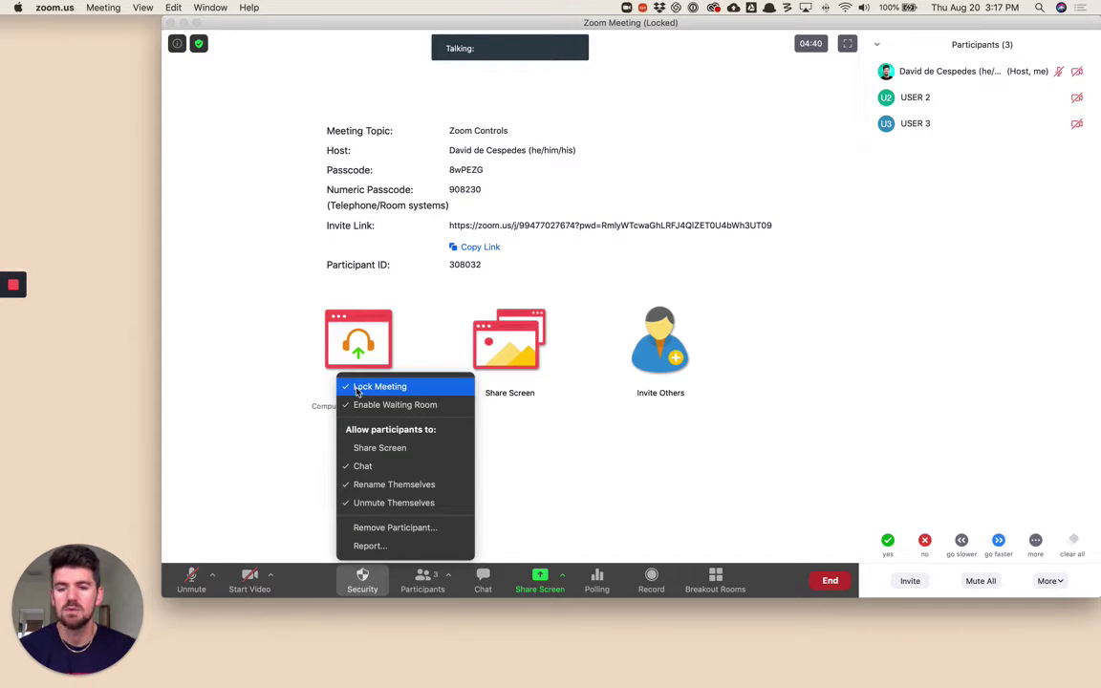
left_click(349, 387)
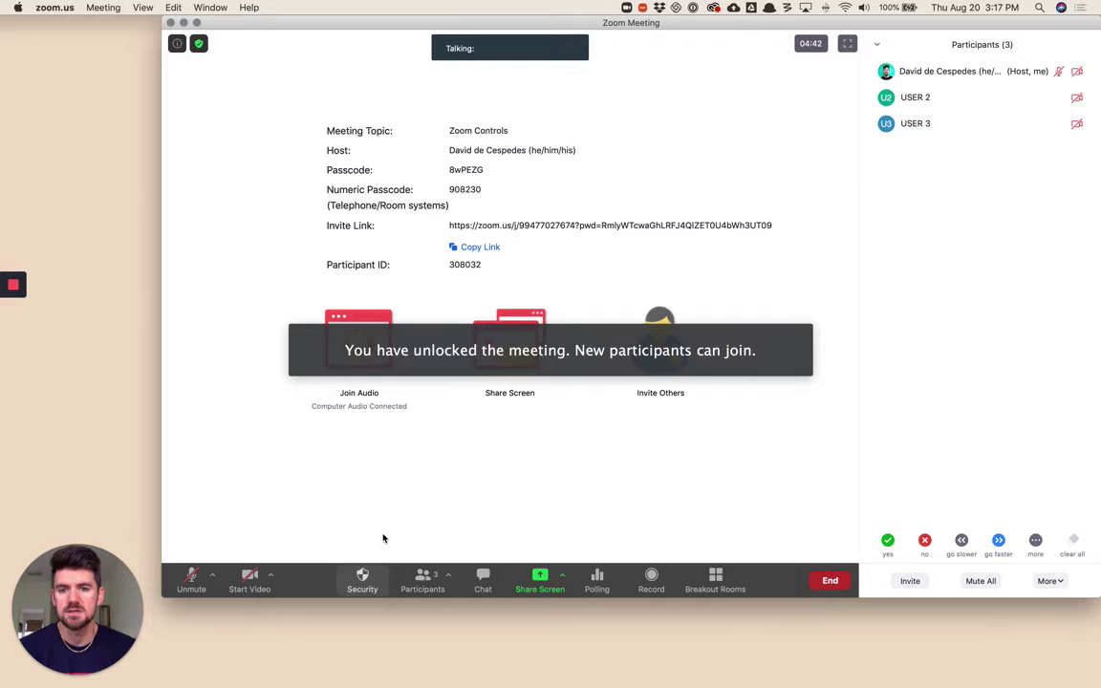
Allow participants to share their screen and withdraw that permission again.
left_click(363, 579)
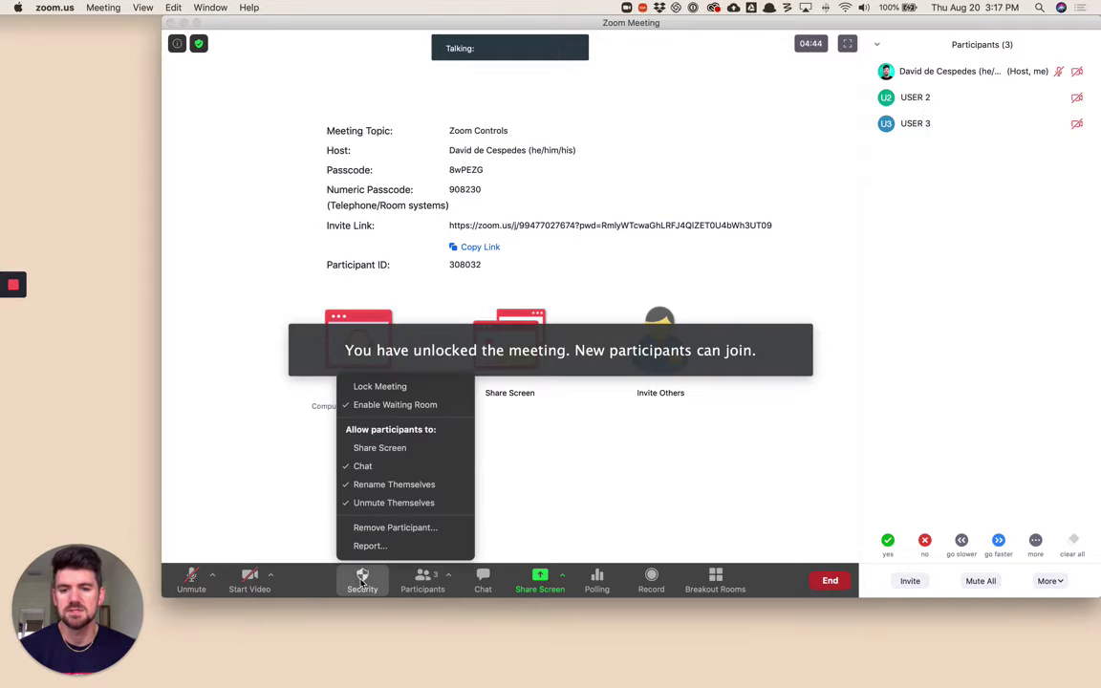
left_click(368, 448)
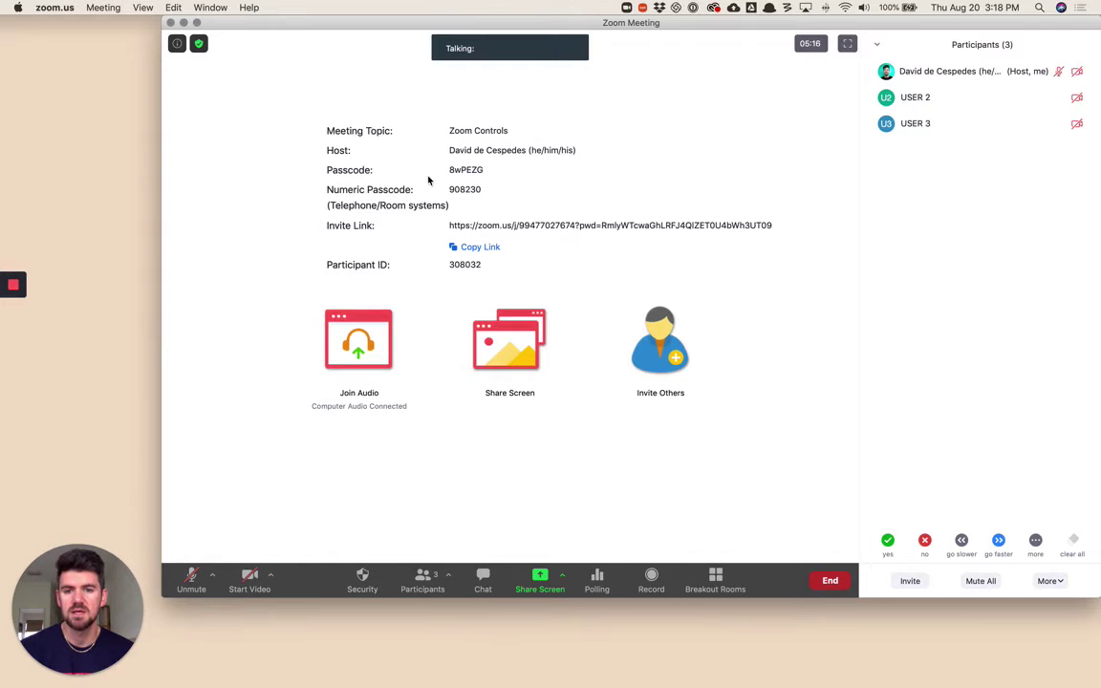
left_click(362, 578)
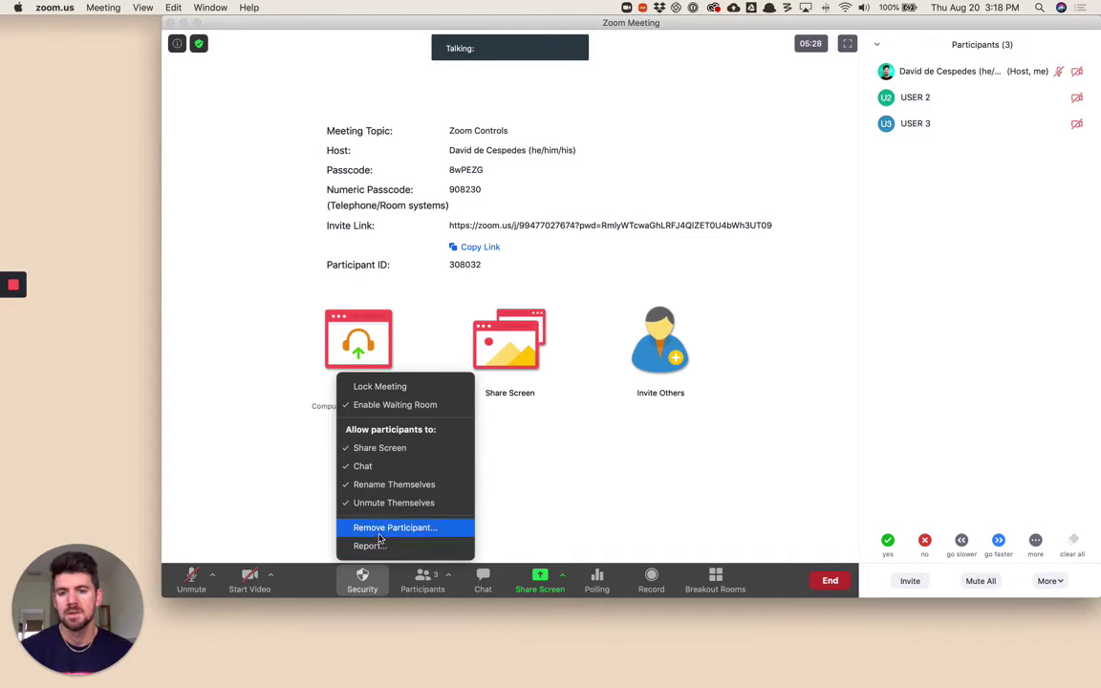
left_click(374, 450)
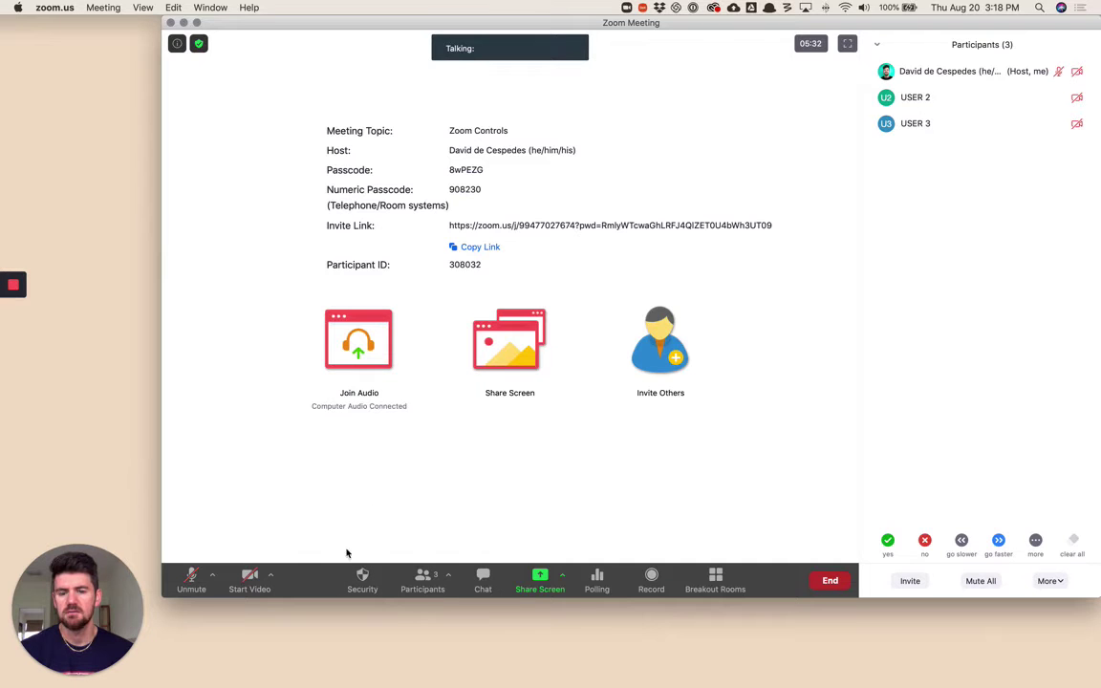
Hide the participants list and show it again, twice in a row.
left_click(427, 581)
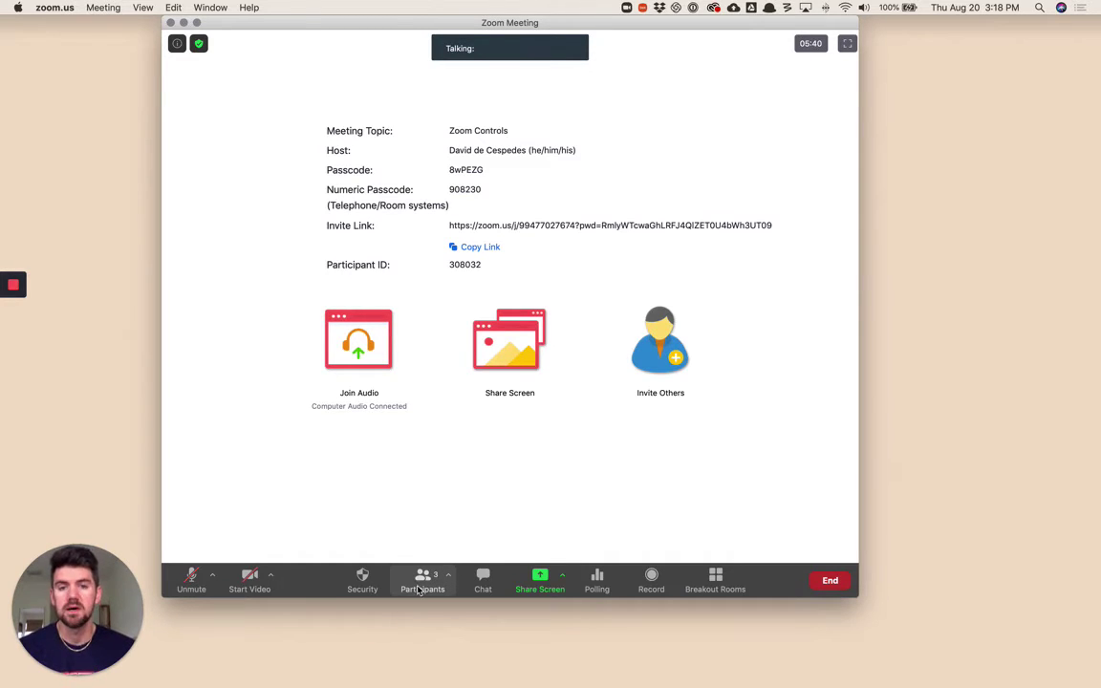
left_click(420, 583)
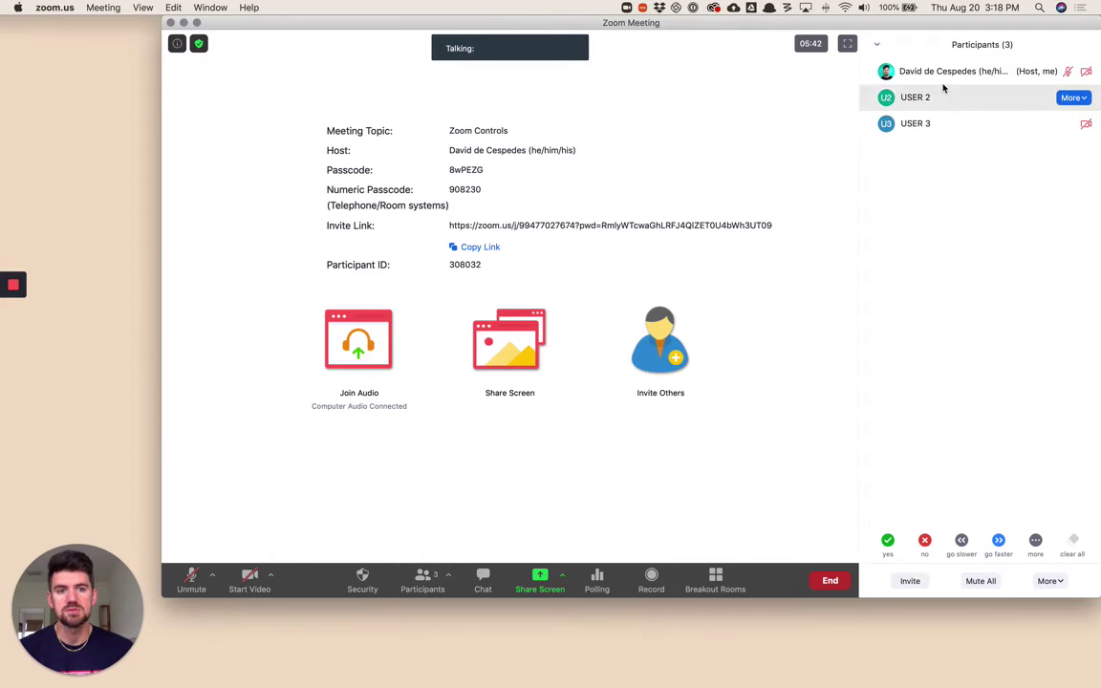
left_click(425, 584)
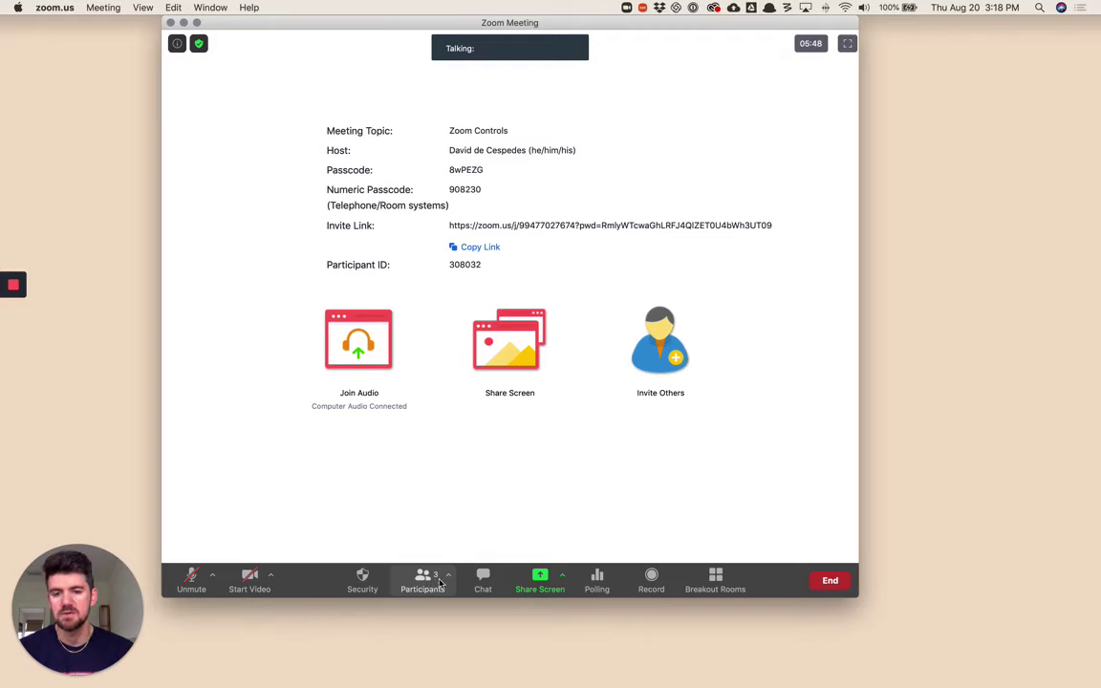
left_click(425, 583)
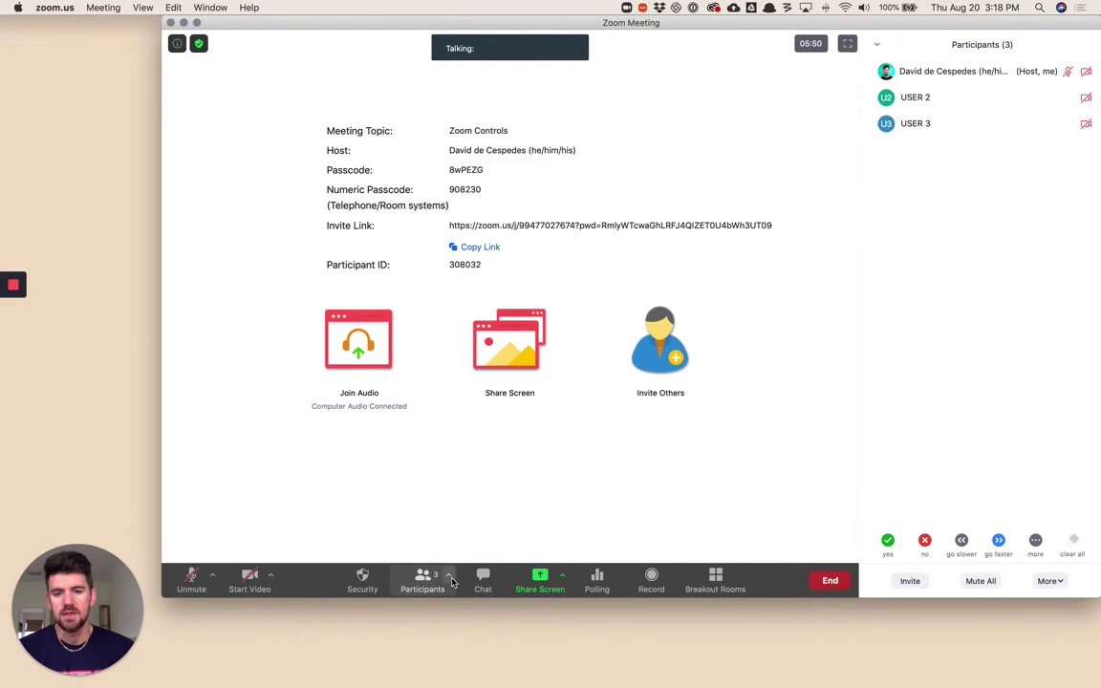
Examine the contact and email options for inviting people, close the invitation window and check the meeting information.
left_click(449, 577)
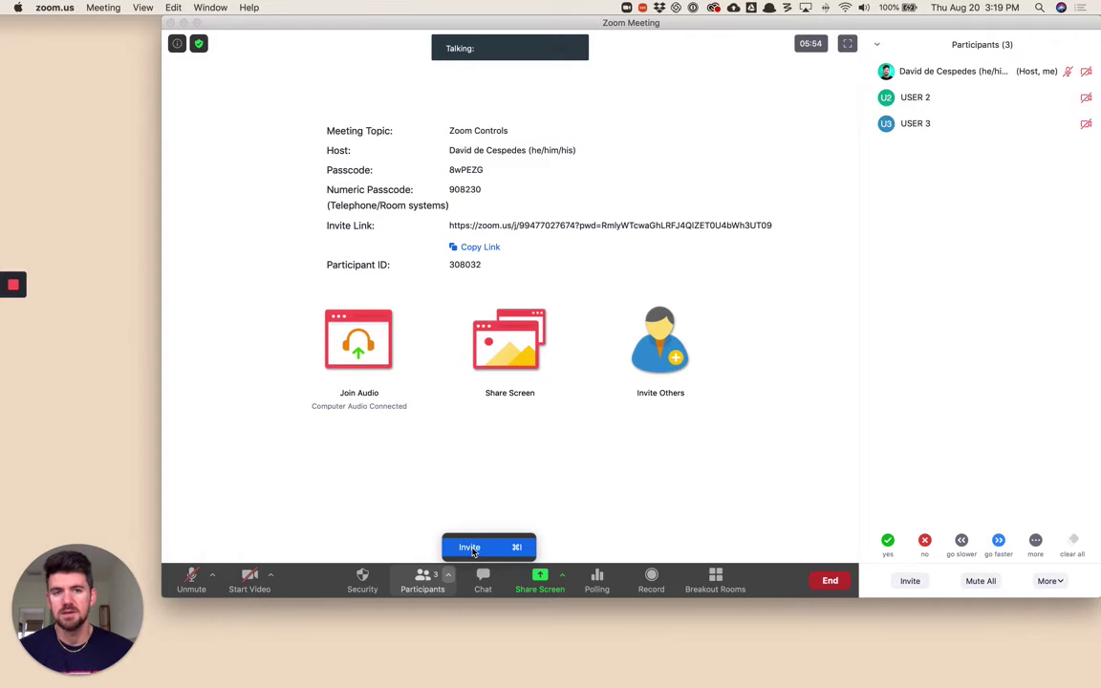
left_click(470, 549)
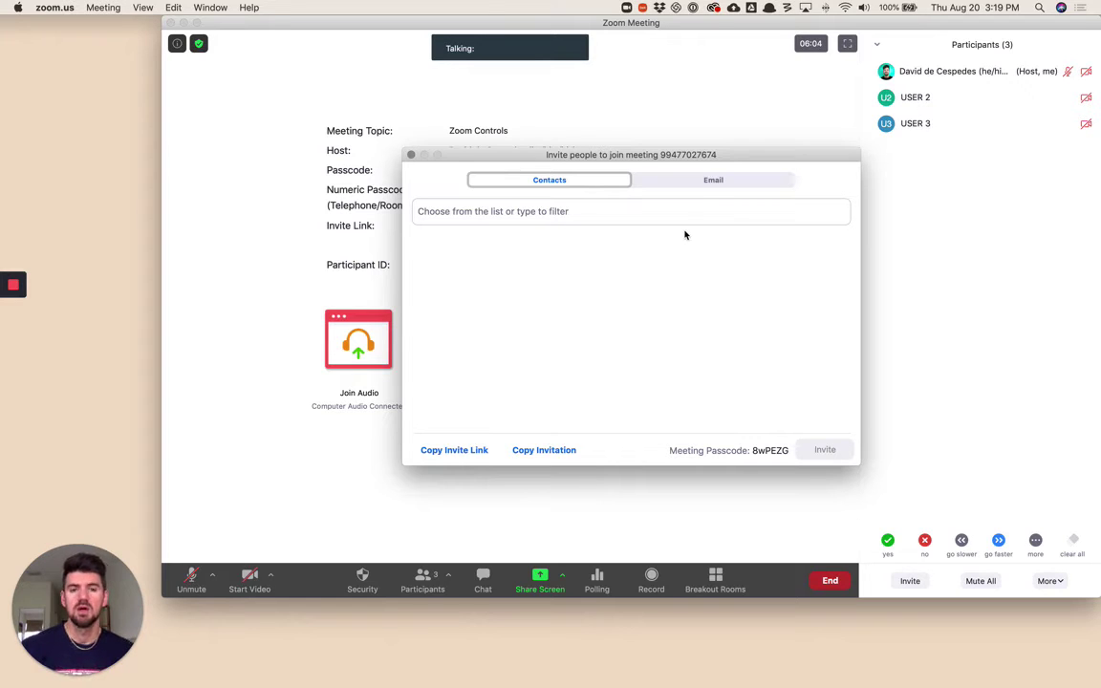
left_click(710, 179)
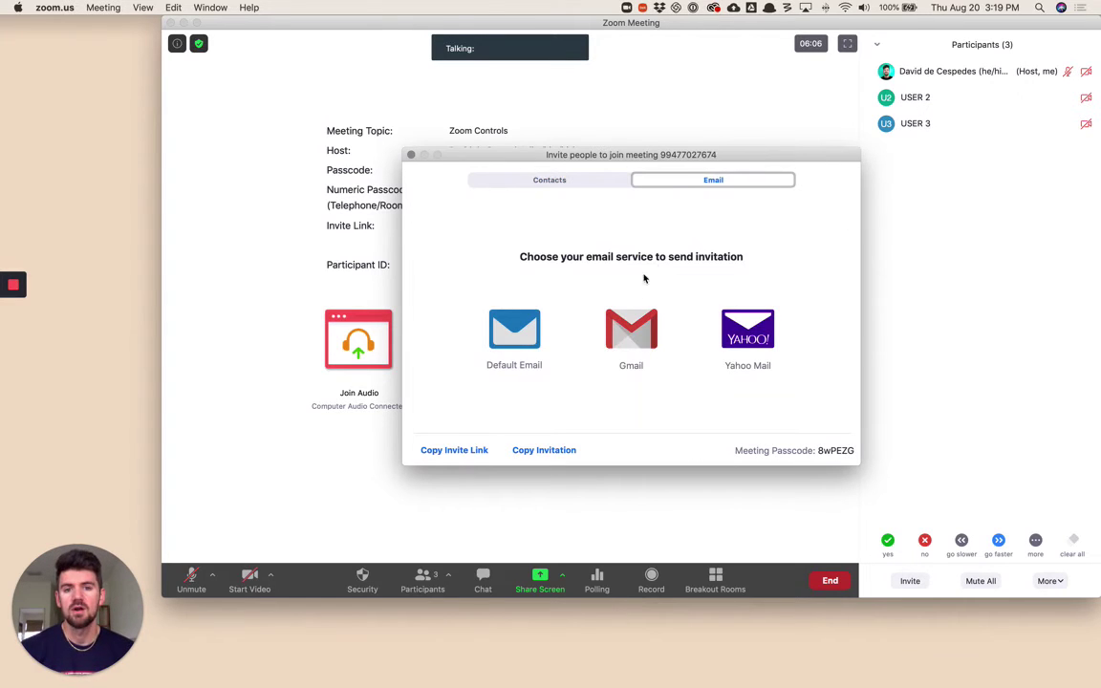
left_click(411, 154)
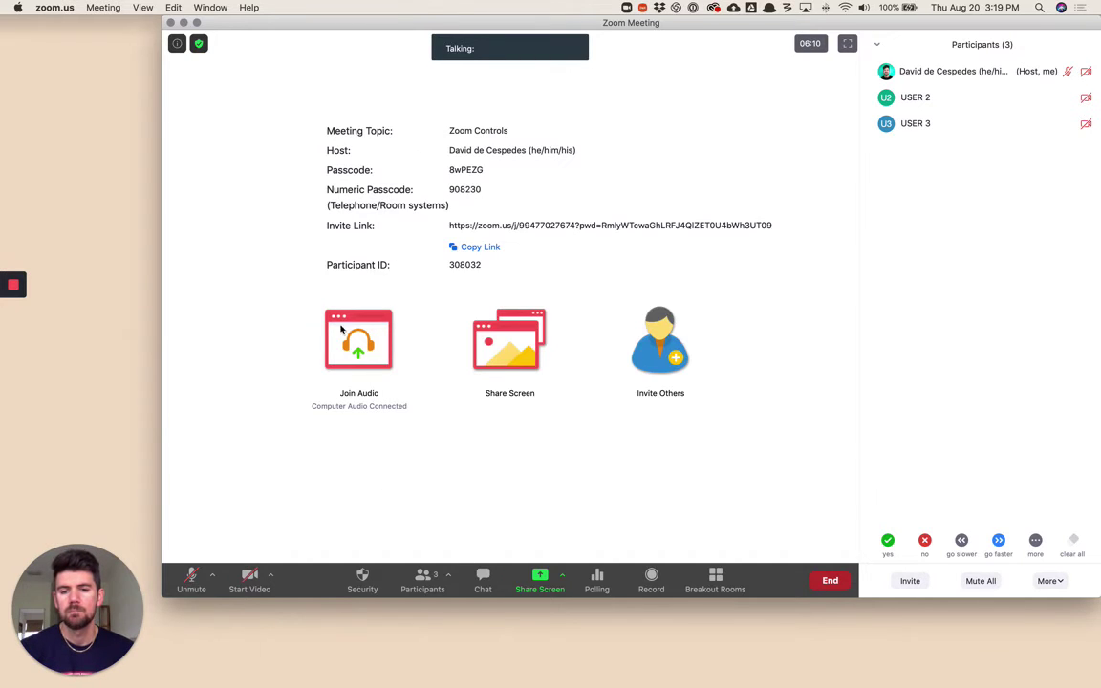
left_click(177, 44)
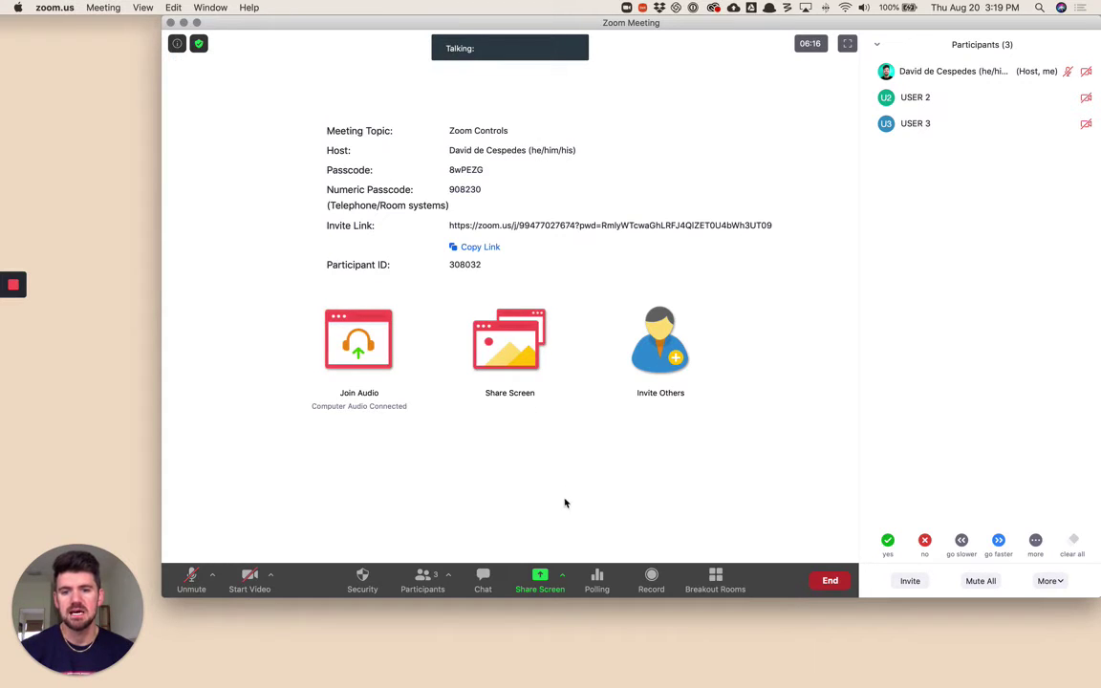
Open the meeting chat alongside the participants list.
left_click(483, 578)
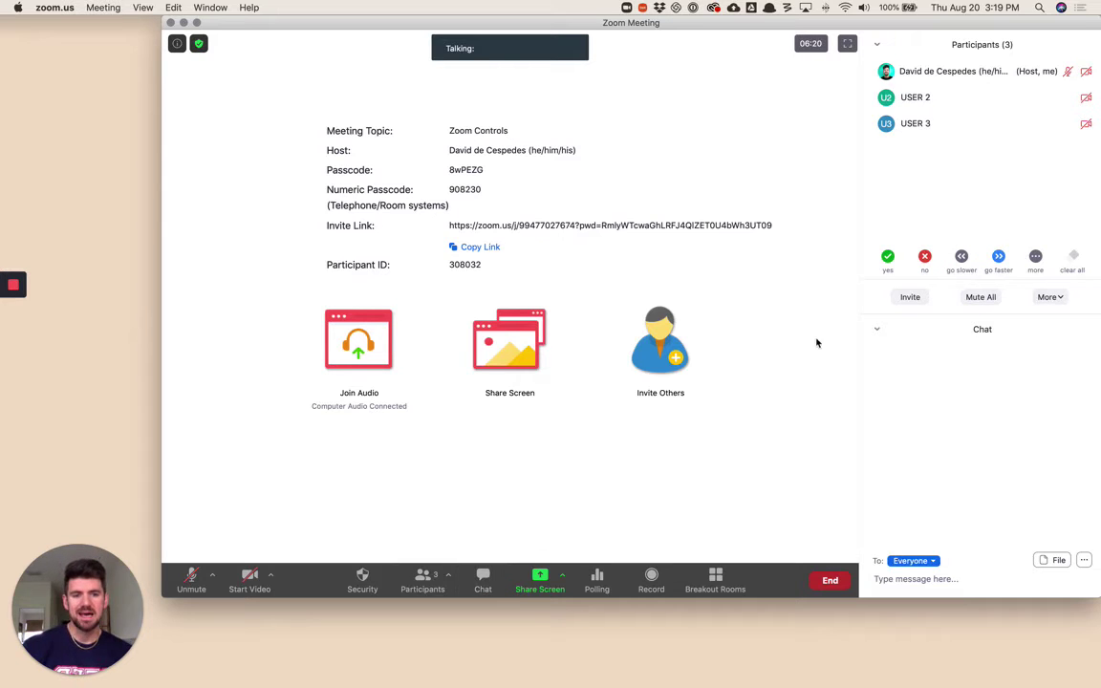
Hide the meeting chat and show it again, twice in a row.
left_click(485, 580)
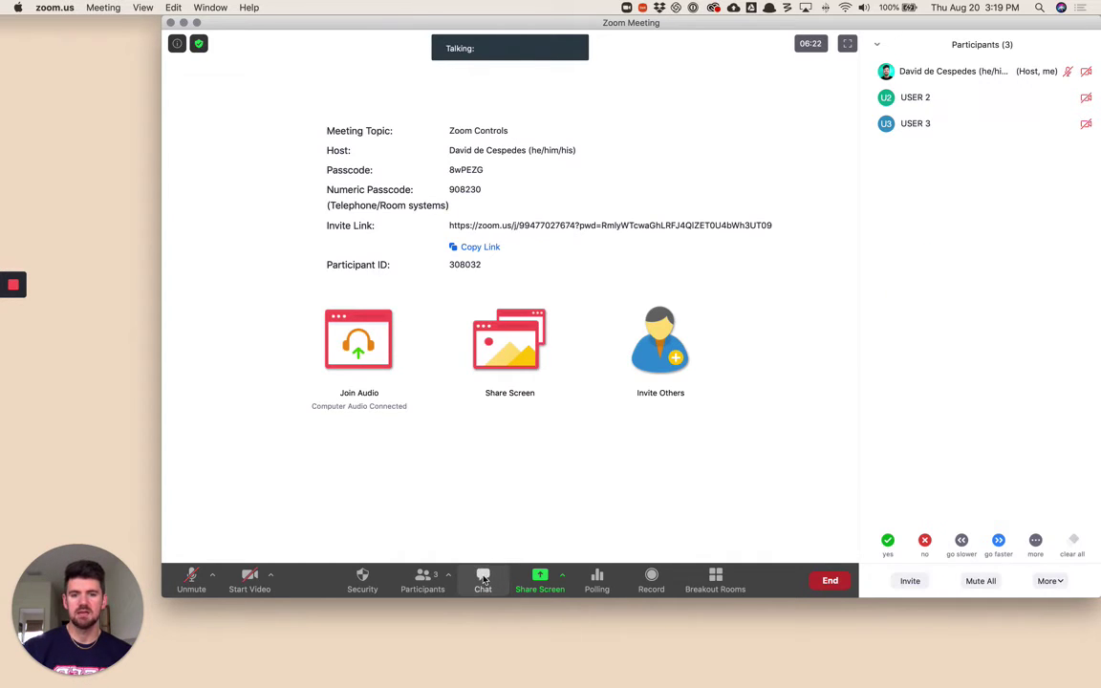
left_click(484, 579)
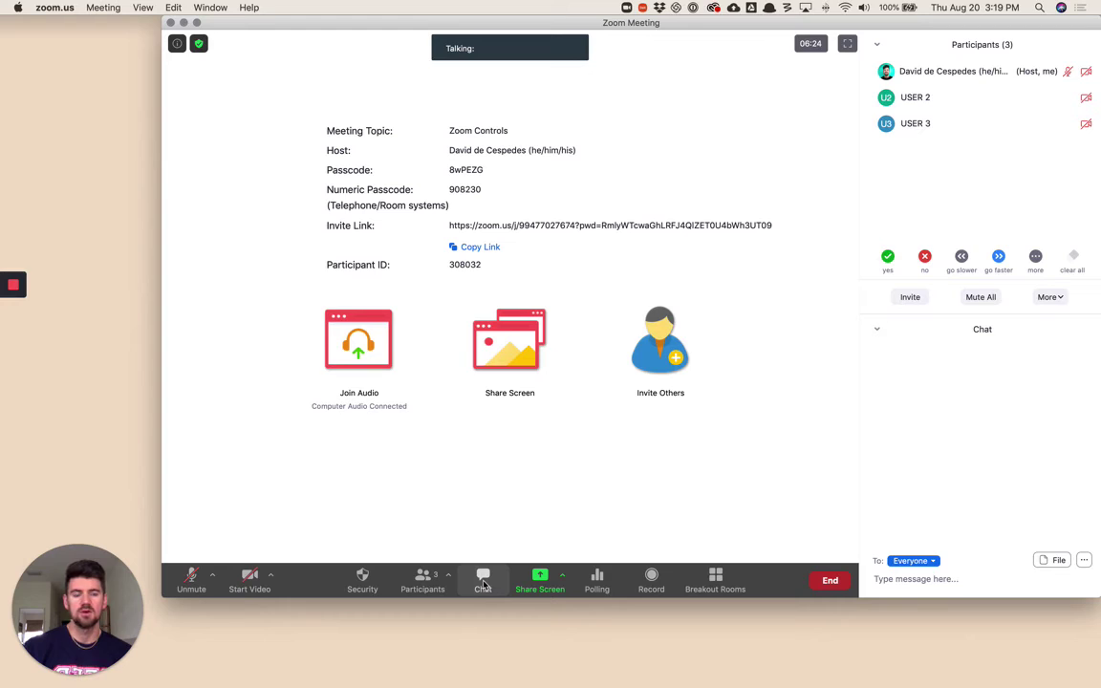
left_click(484, 580)
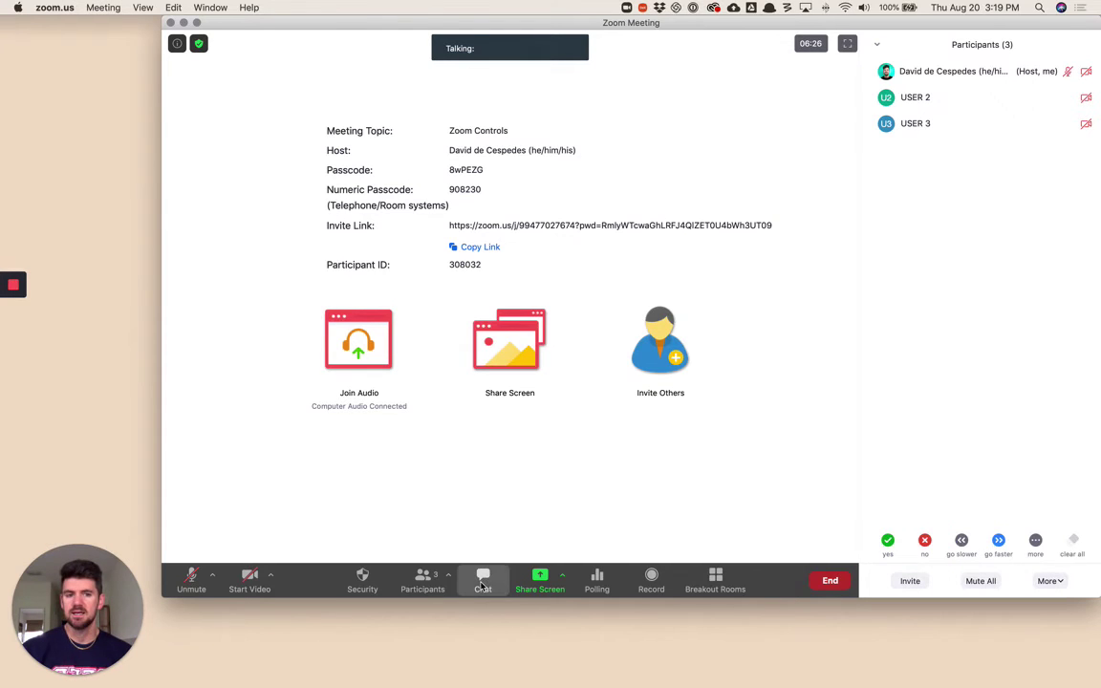
left_click(484, 580)
mouse_move(951, 113)
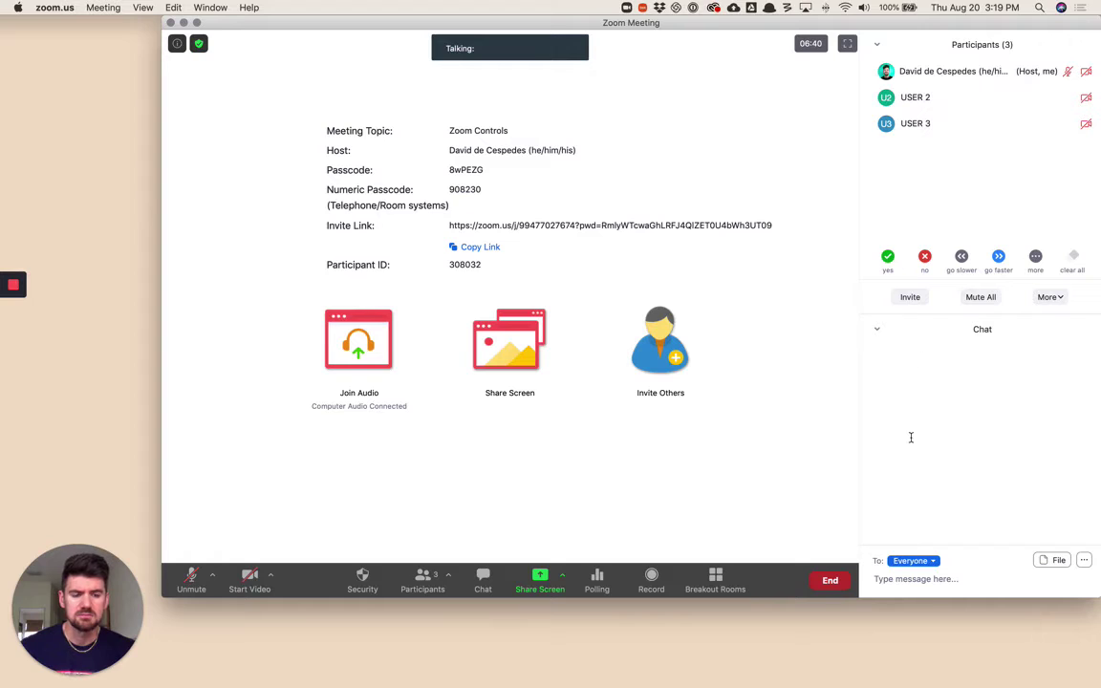
Send the chat message "Hello there!" to everyone in the meeting.
left_click(934, 563)
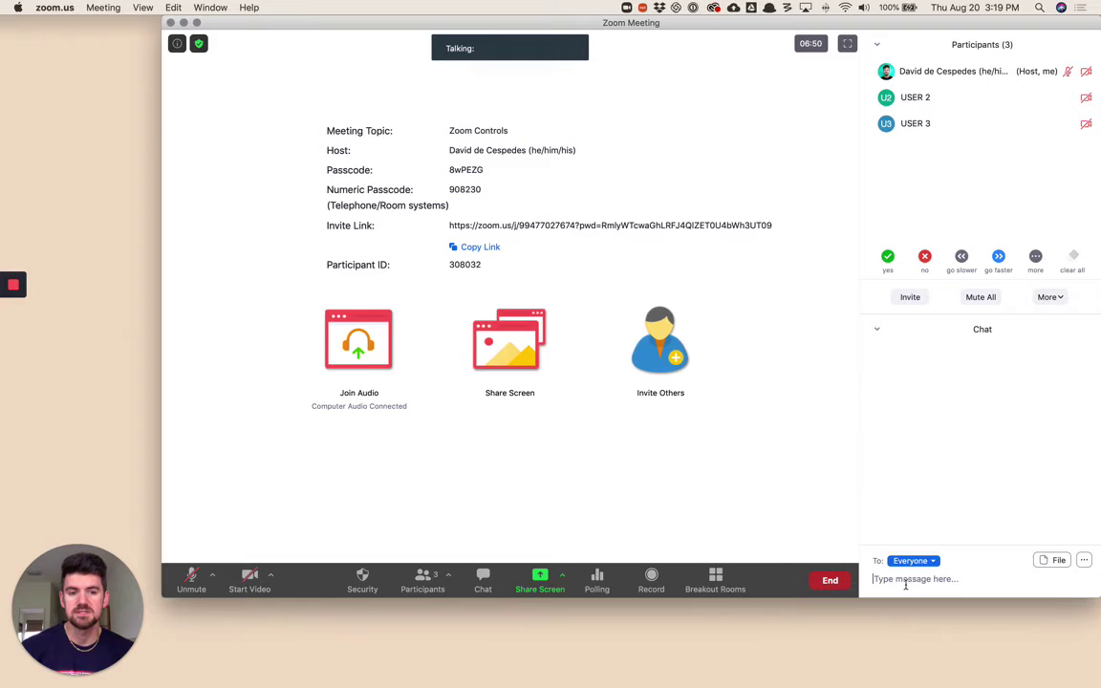
type("Hello the")
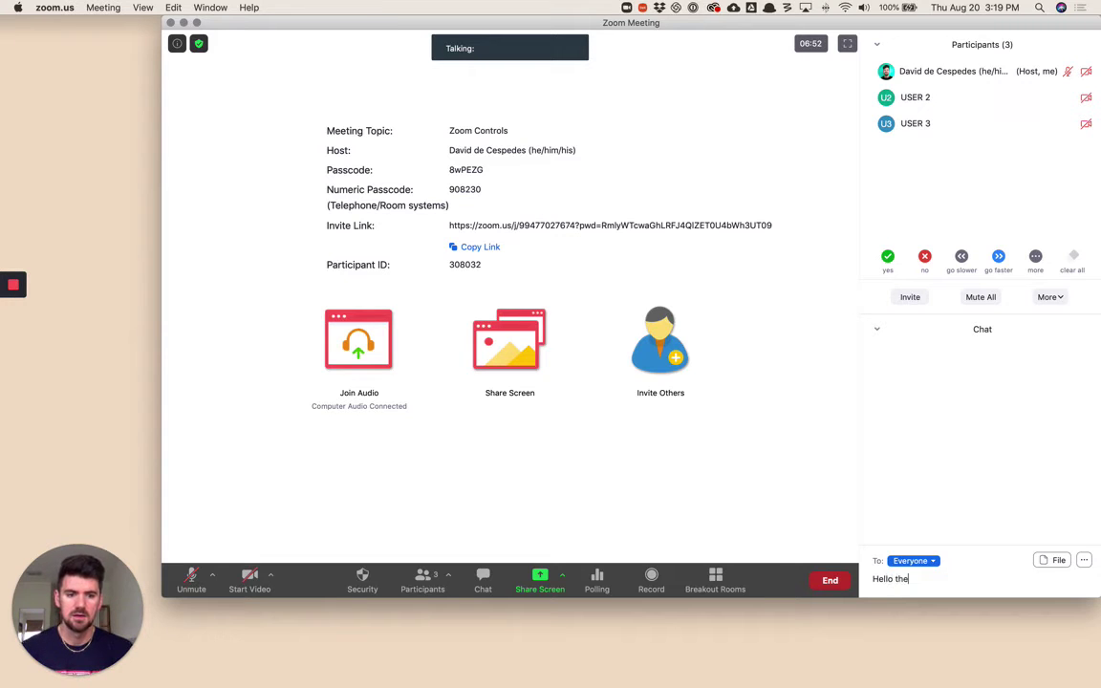
type("re!")
key("Return")
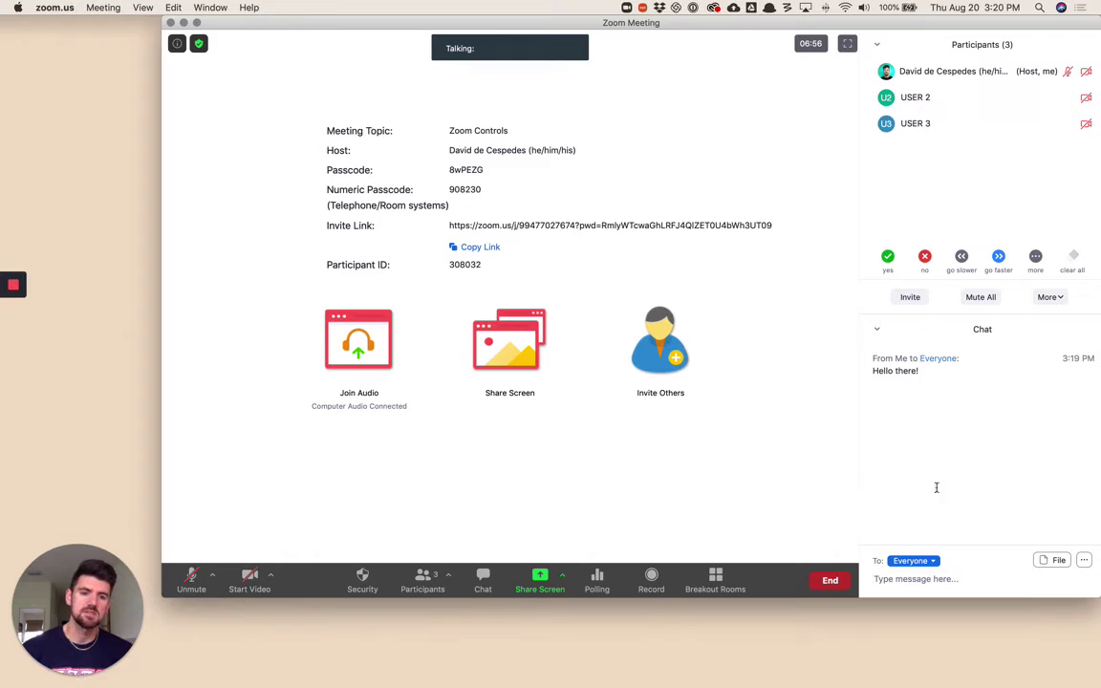
Send the private chat message "Hello User 3" to USER 3.
left_click(914, 561)
left_click(918, 601)
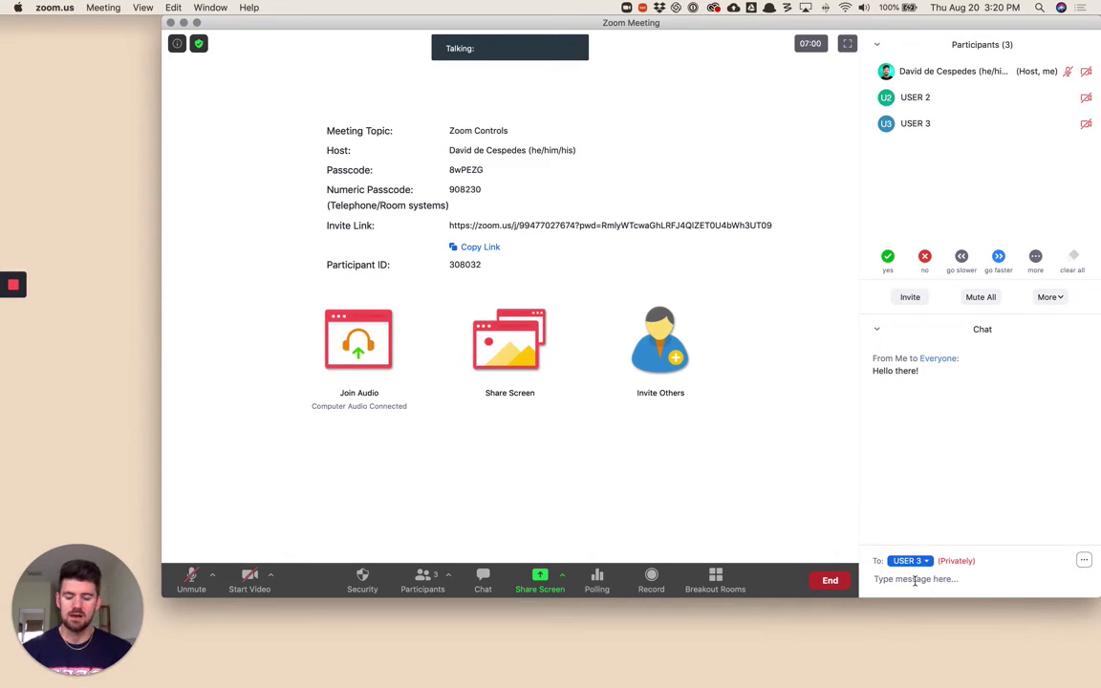
type("Hello U")
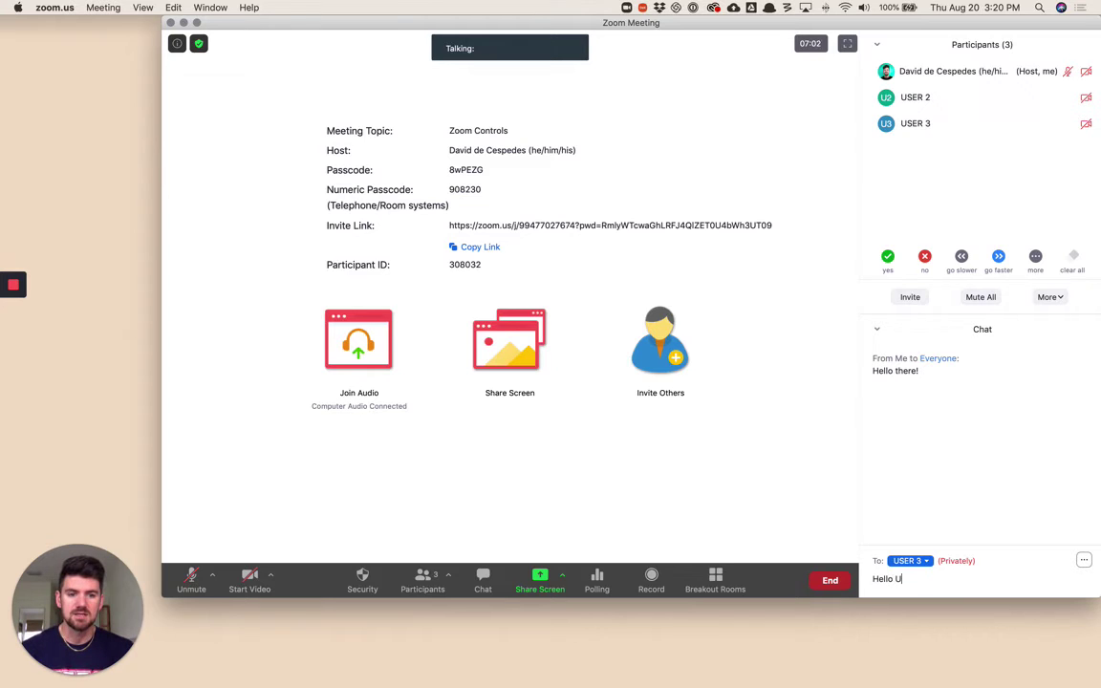
type("ser 3")
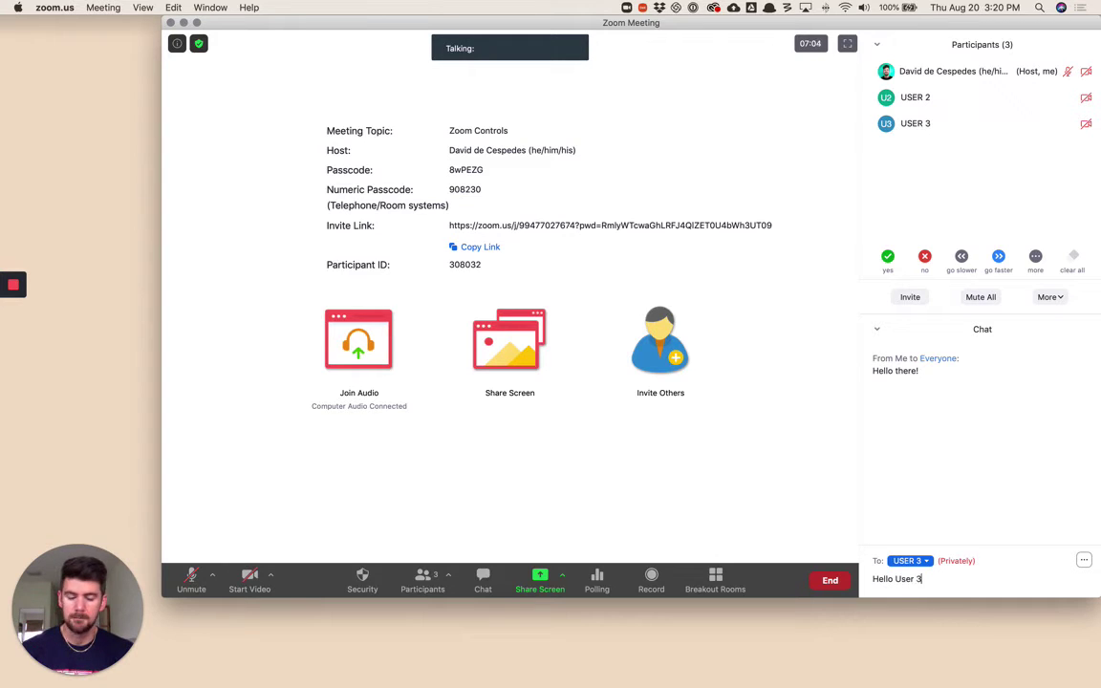
key("Return")
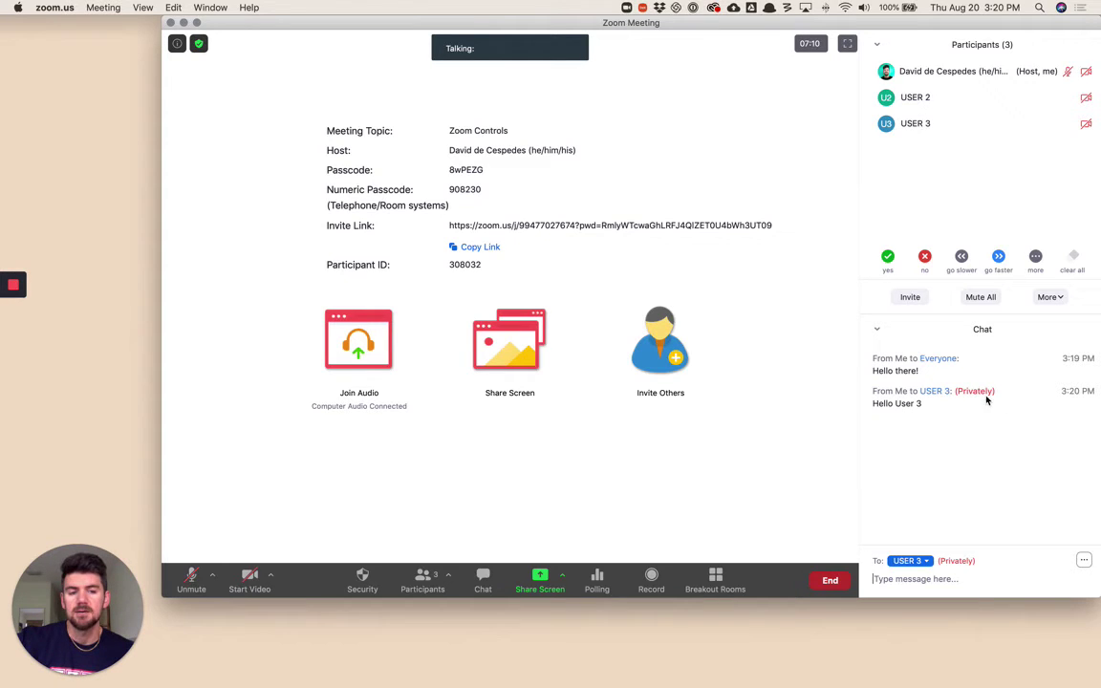
Save the meeting chat to a file.
left_click(1084, 560)
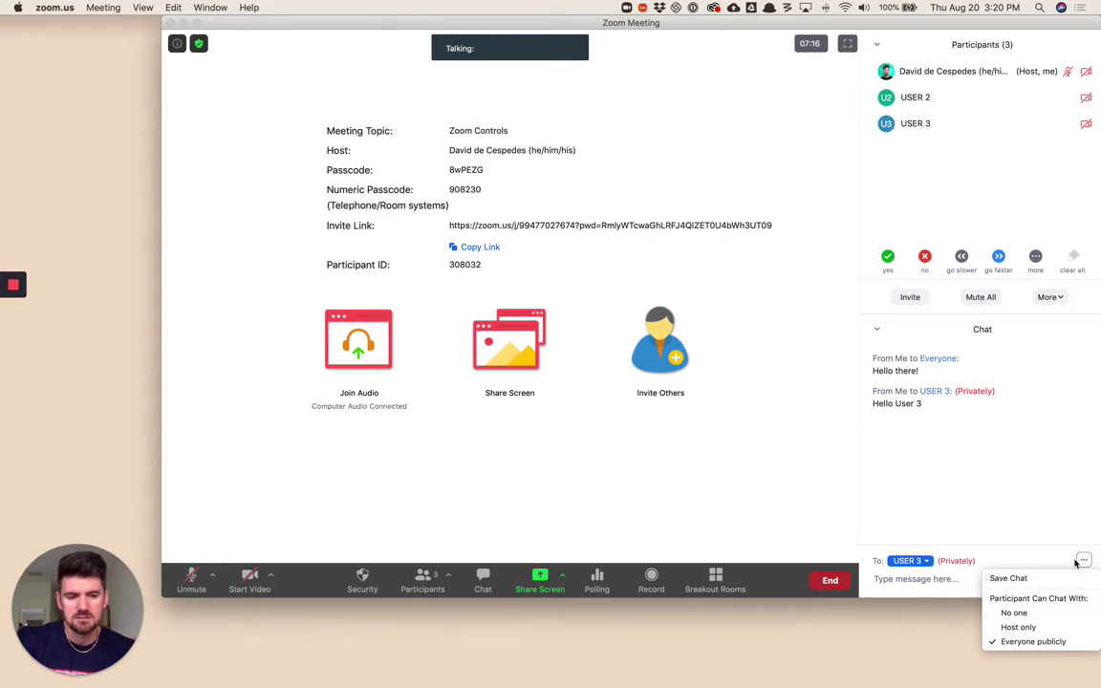
left_click(1010, 580)
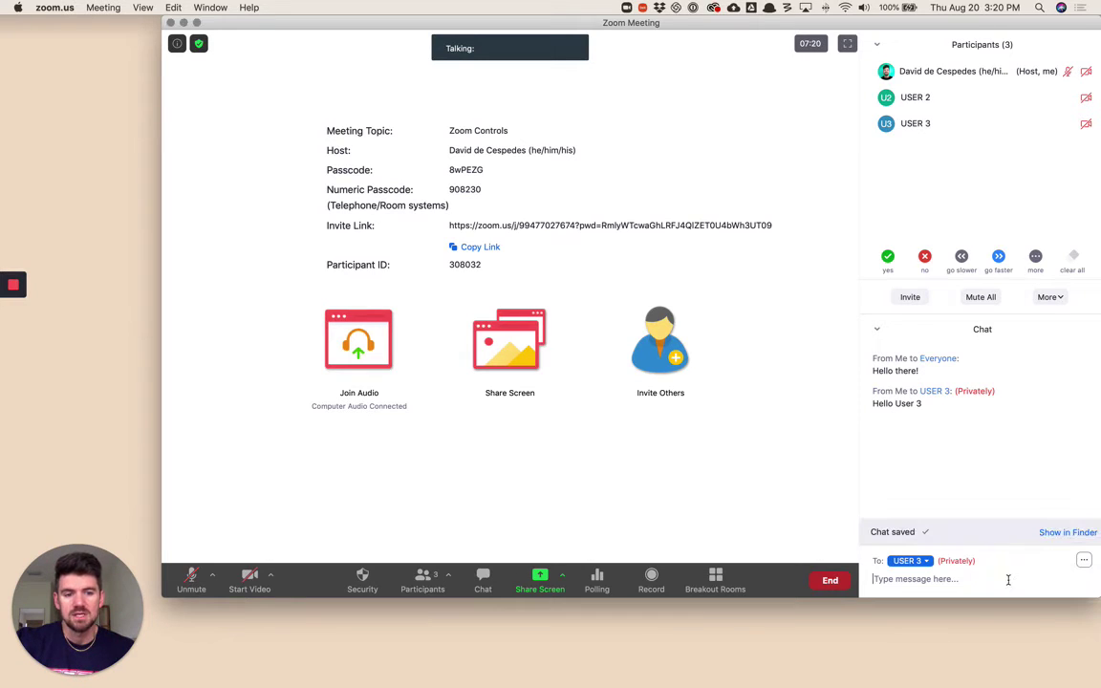
Restrict participant chat to No one and to Host only, and restore it to Everyone publicly.
left_click(1083, 560)
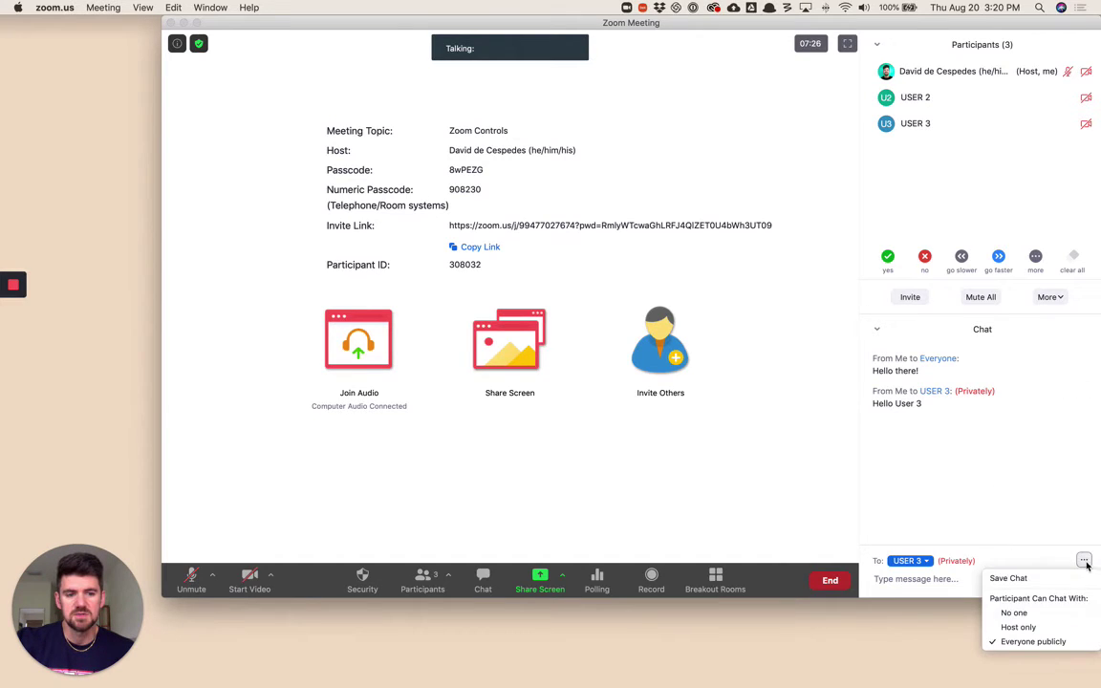
left_click(1026, 614)
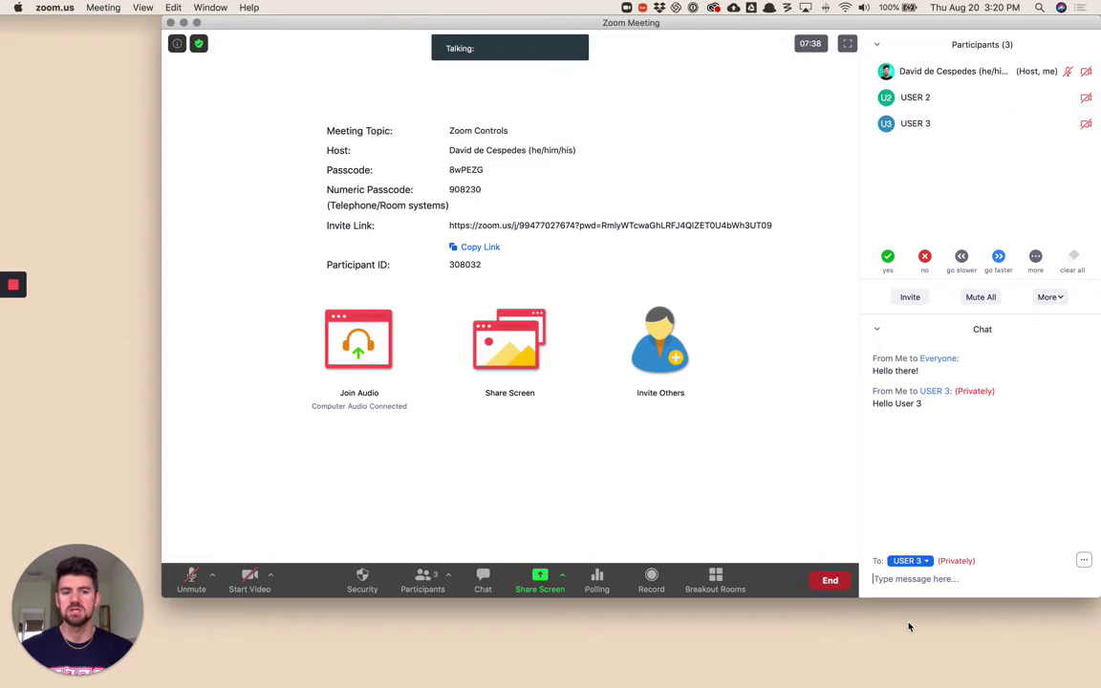
left_click(1084, 560)
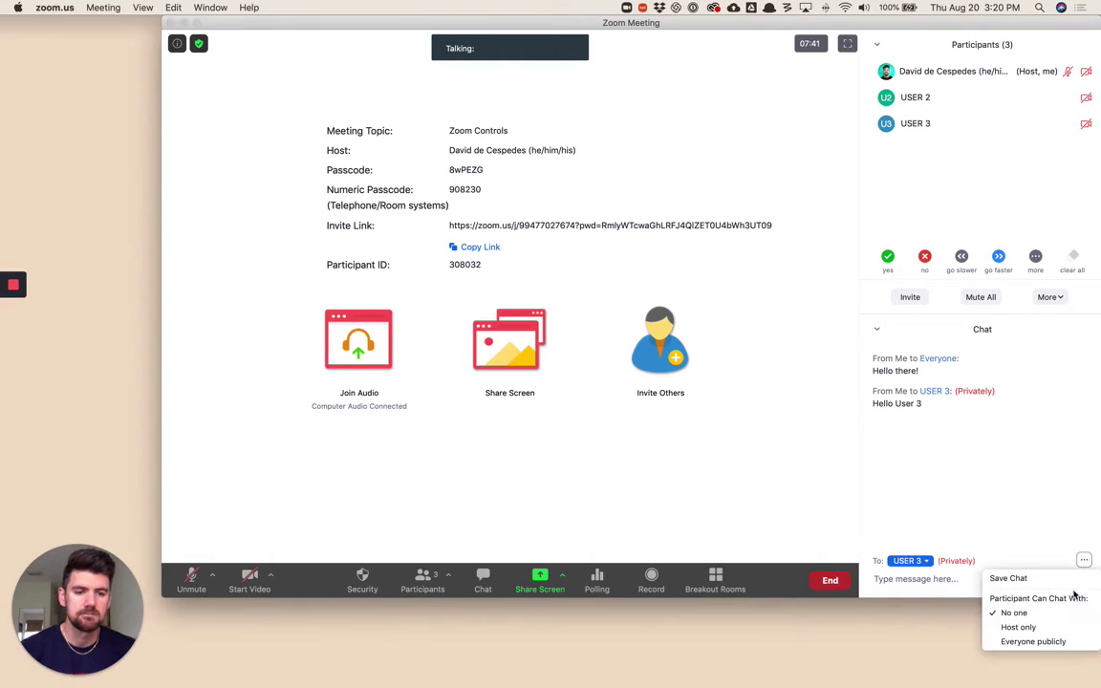
left_click(1027, 626)
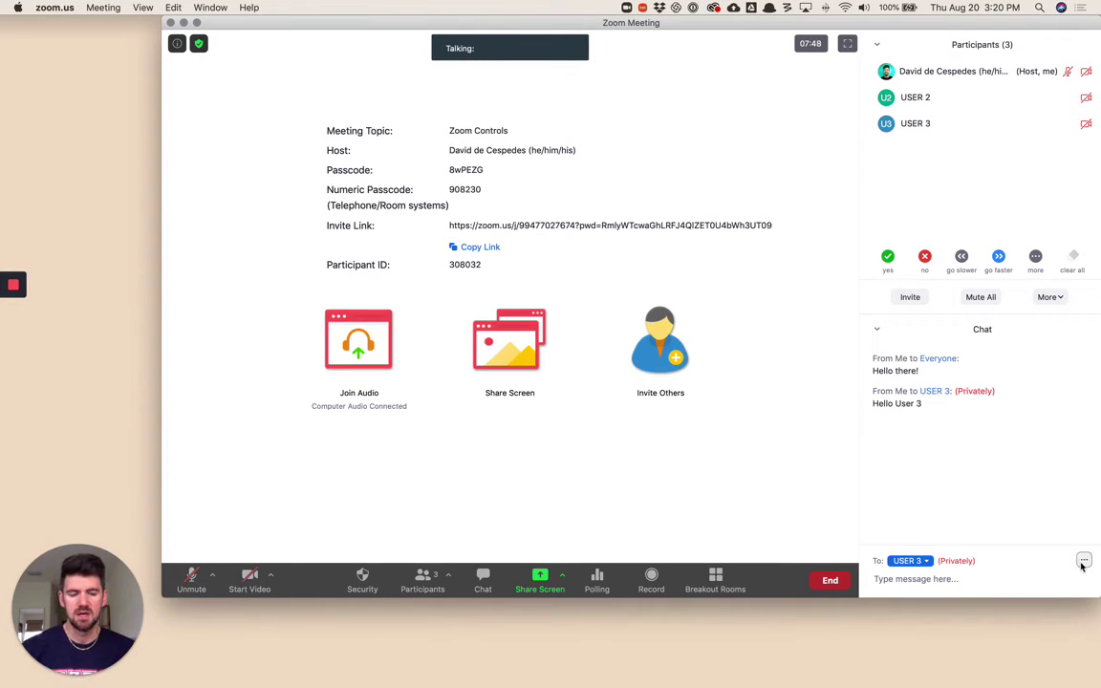
left_click(1084, 561)
left_click(1041, 643)
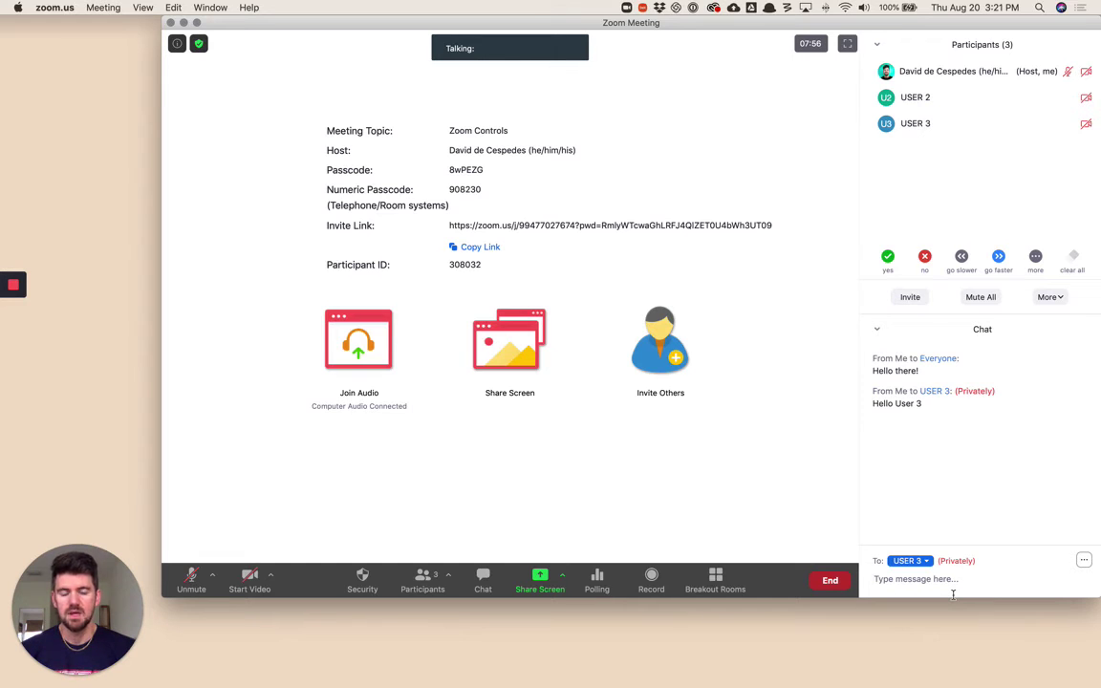
Check the additional options for managing all participants, and hide the meeting chat.
left_click(1050, 298)
left_click(1052, 299)
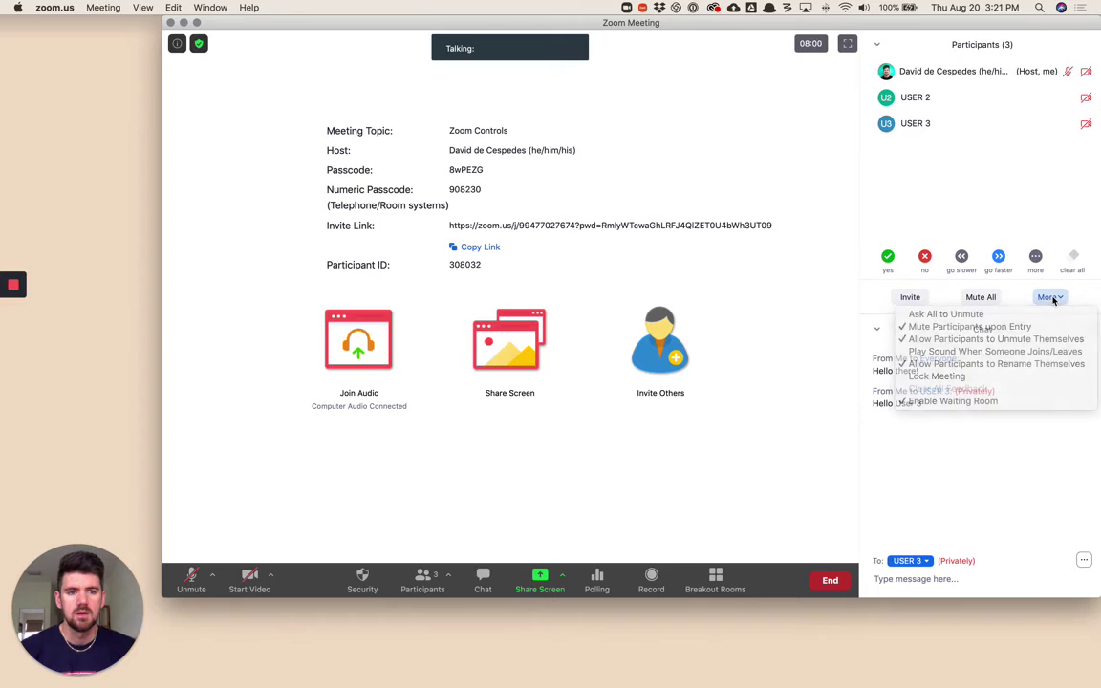
left_click(484, 584)
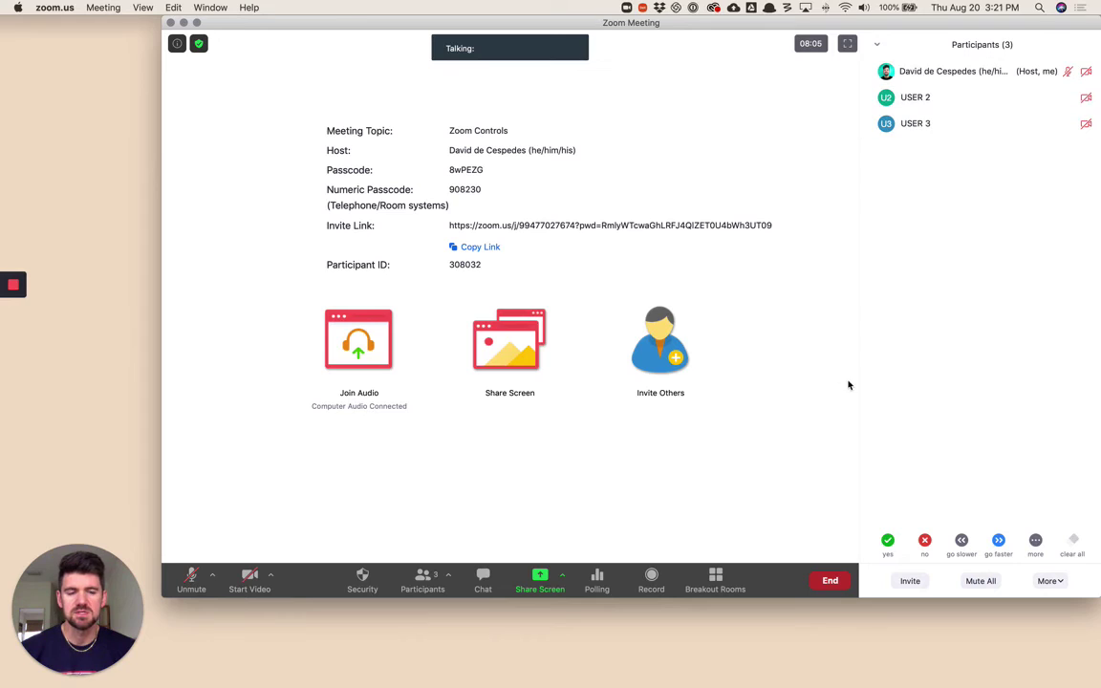
Examine the host options available for participant USER 2 and dismiss them without choosing any.
mouse_move(1055, 76)
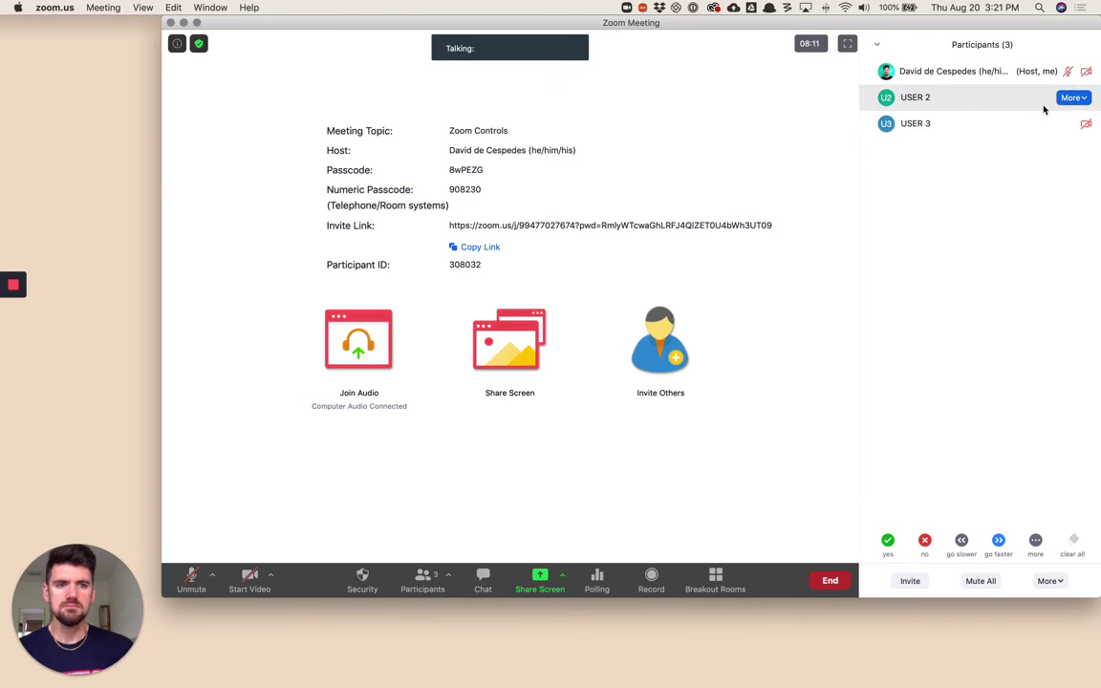
left_click(1074, 97)
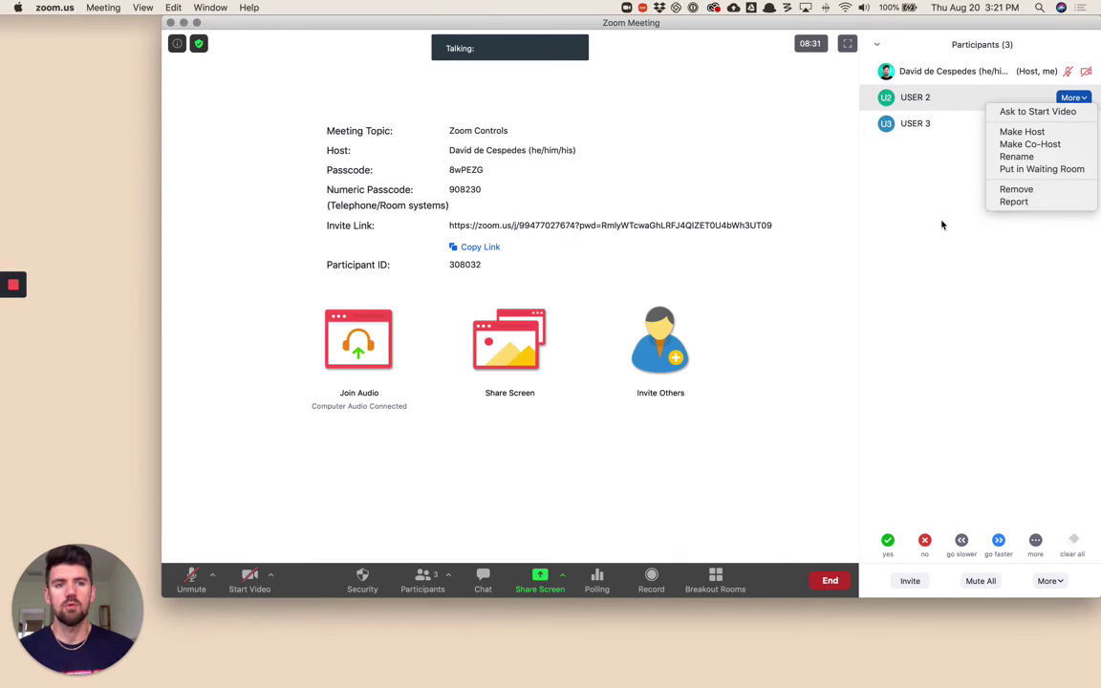
left_click(942, 159)
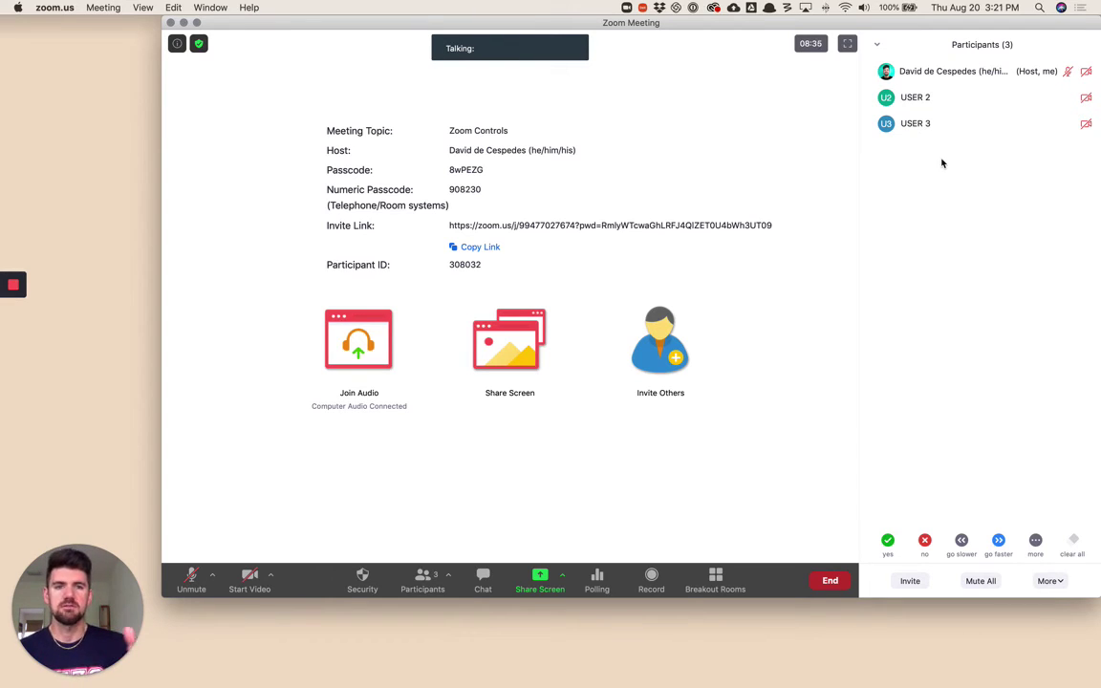
mouse_move(1074, 97)
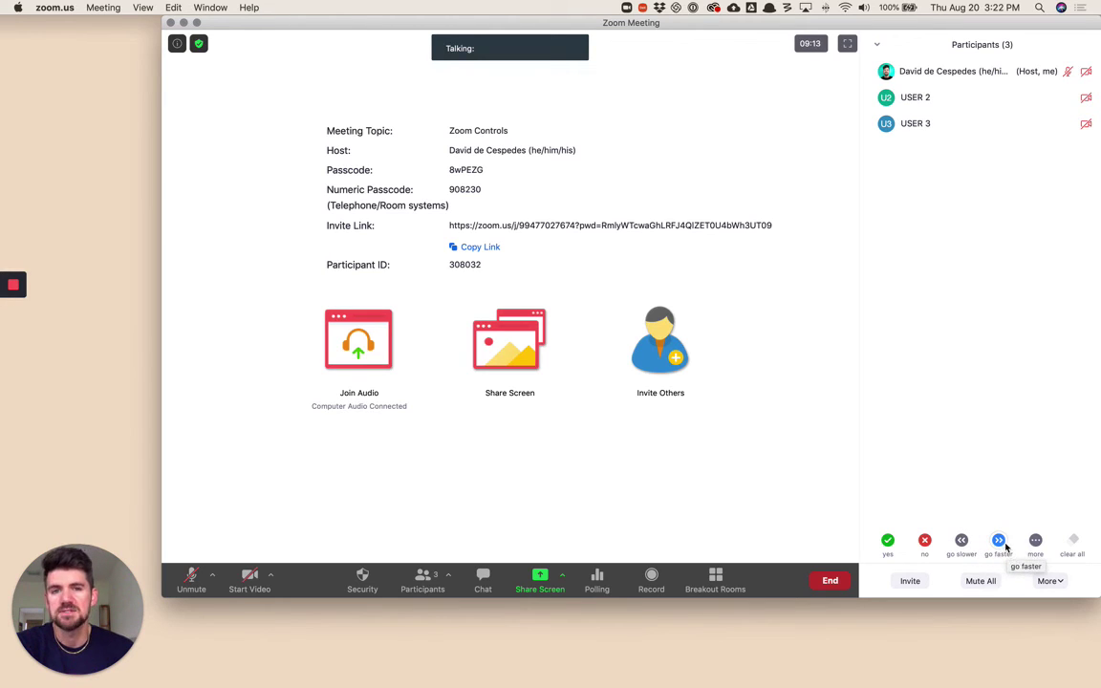
Examine the additional nonverbal feedback reactions, and view and close the invitation window from the participants list.
left_click(1036, 542)
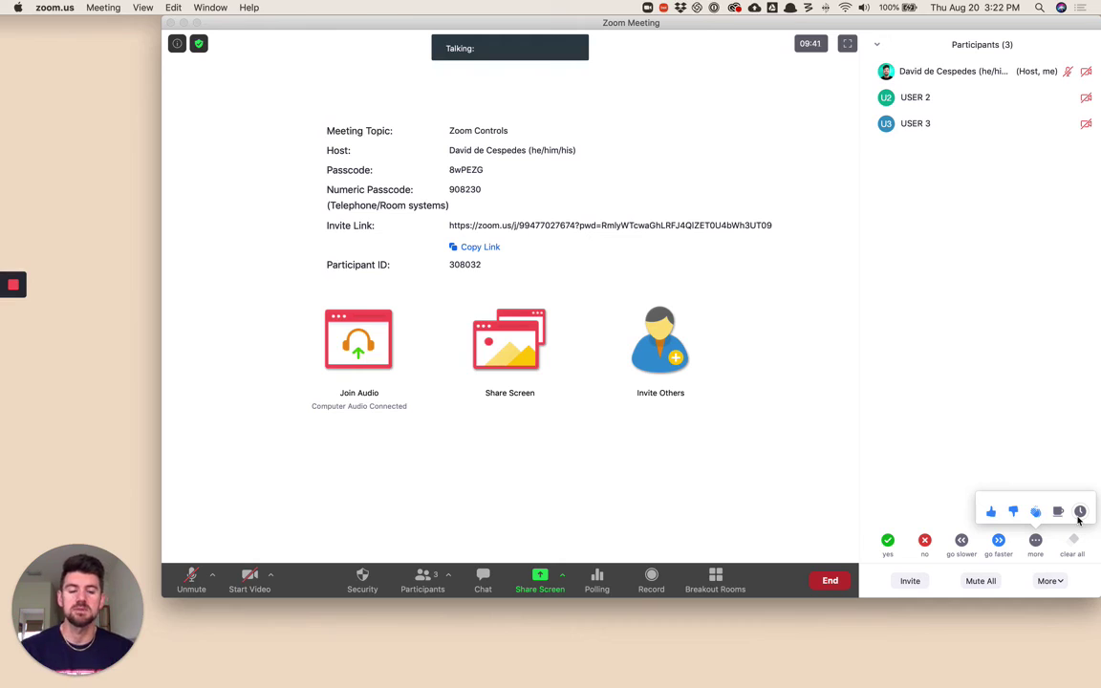
left_click(910, 582)
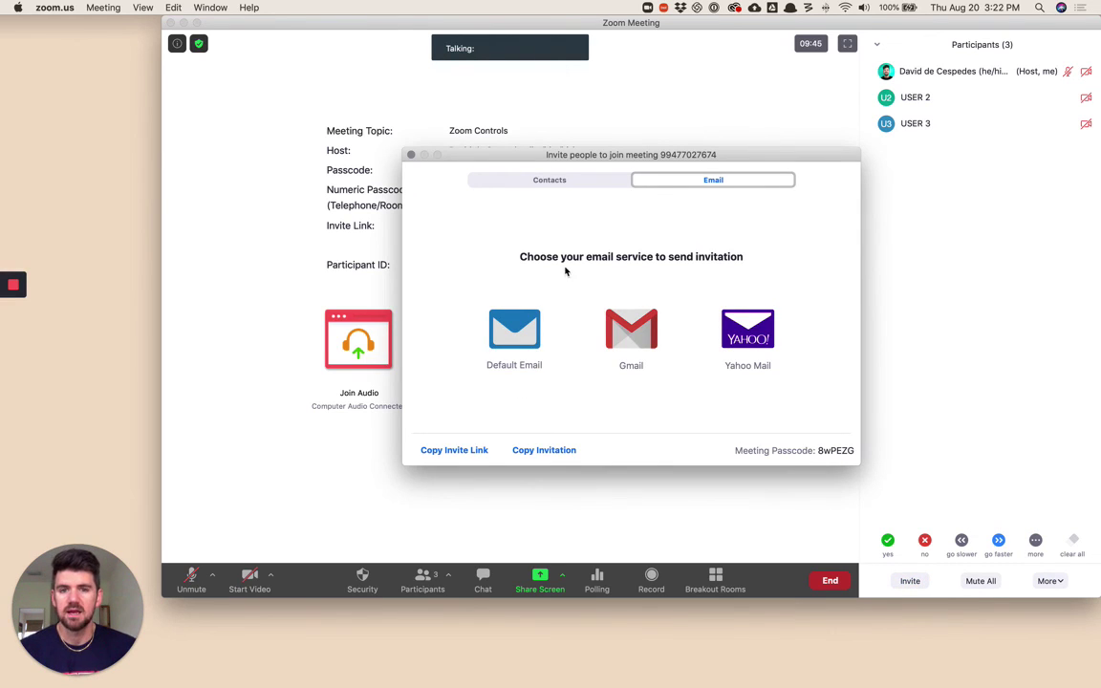
left_click(411, 155)
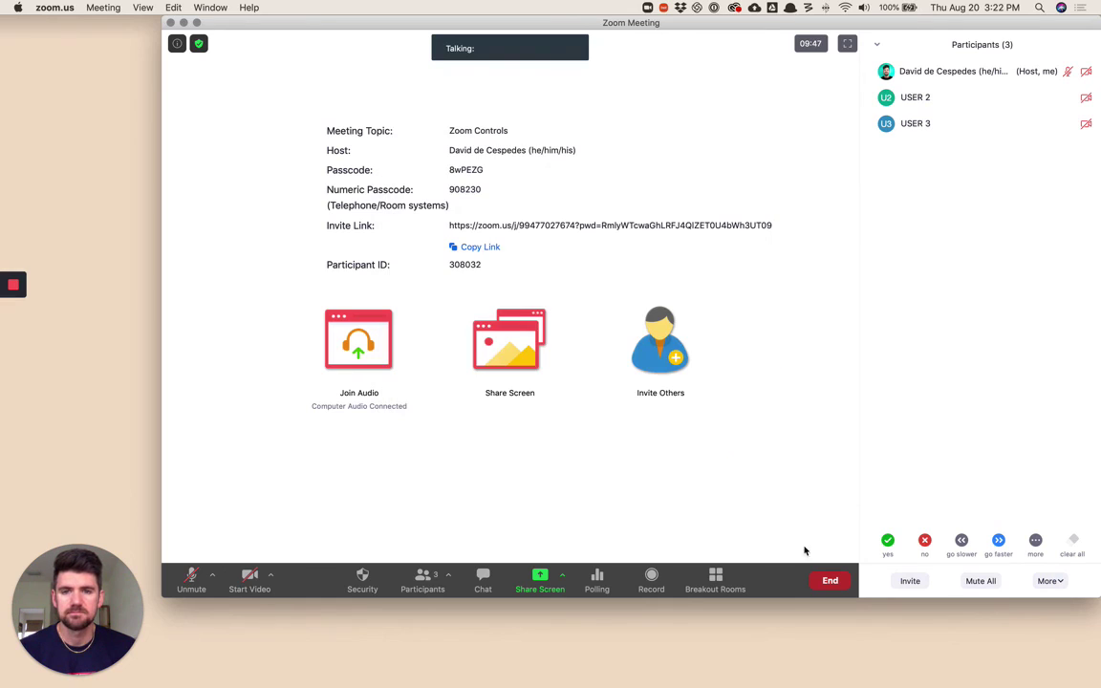
Mute all current and new participants while allowing them to unmute themselves, and cancel a second mute-all request.
left_click(988, 582)
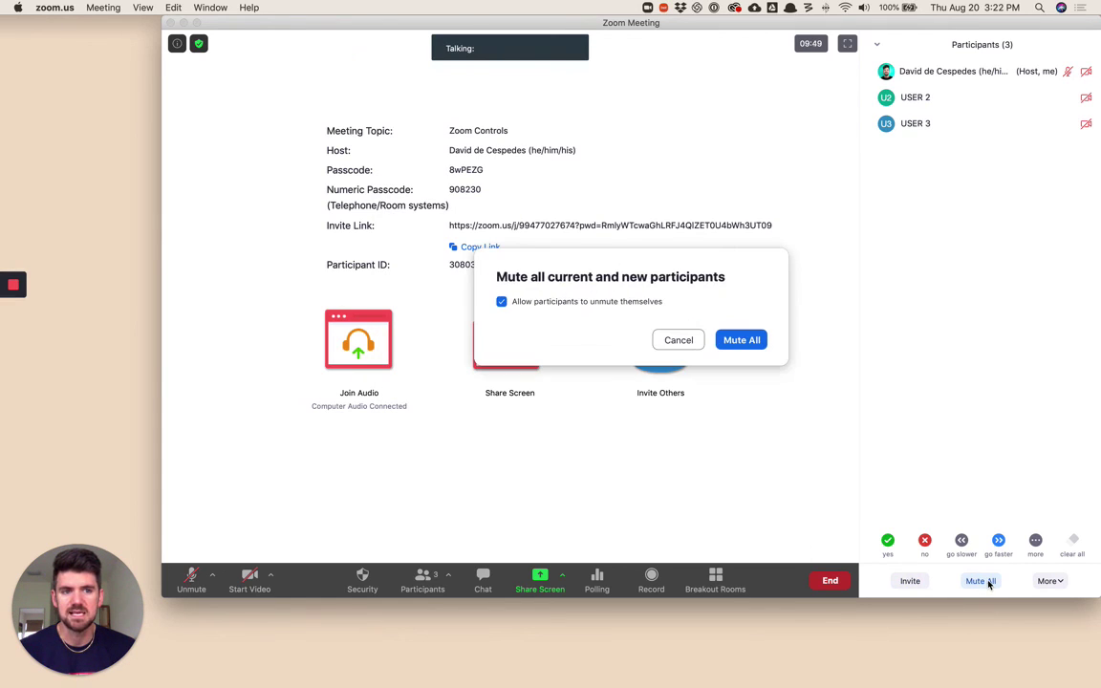
left_click(747, 344)
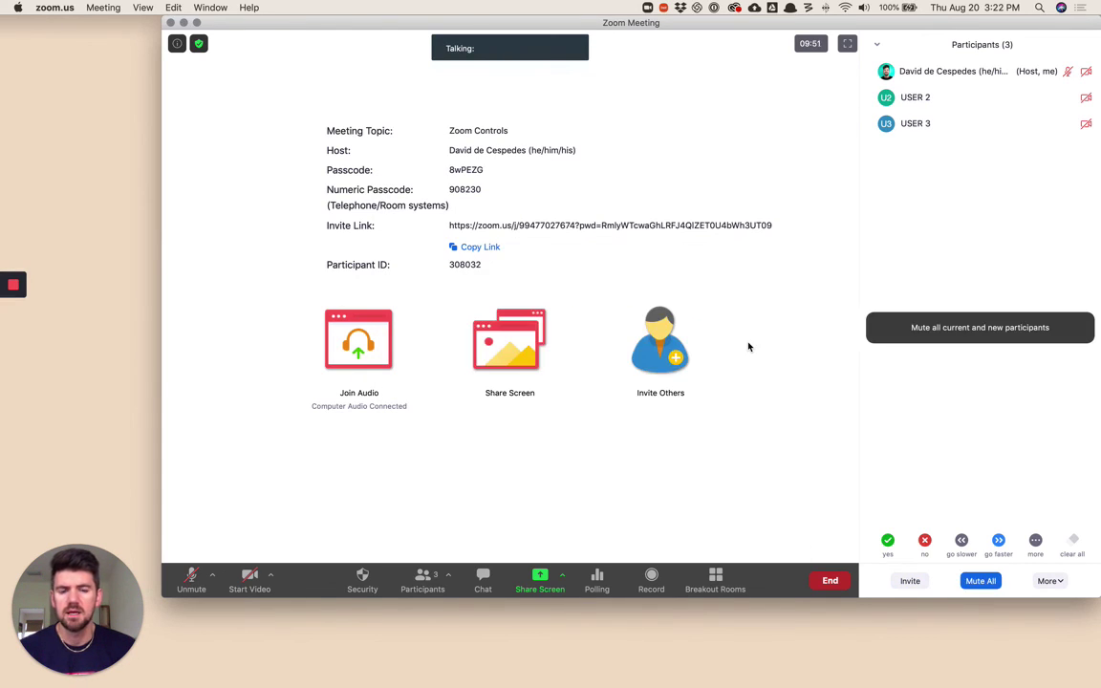
left_click(994, 582)
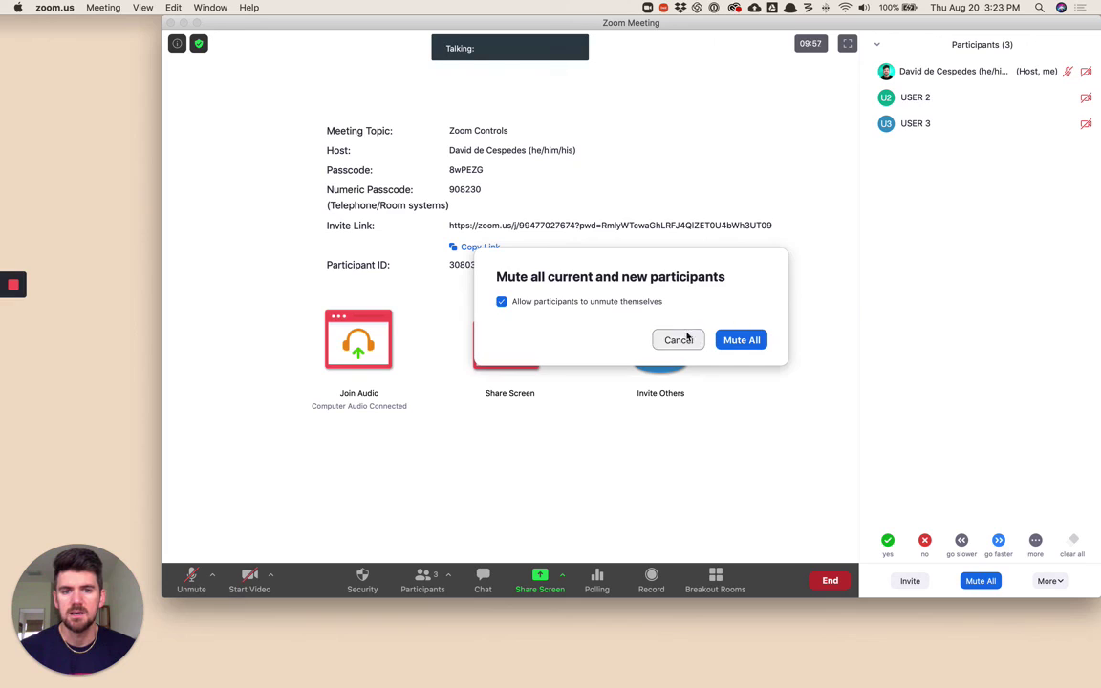
left_click(676, 340)
Examine the full list of additional options for managing all participants and dismiss it without changes.
left_click(1064, 584)
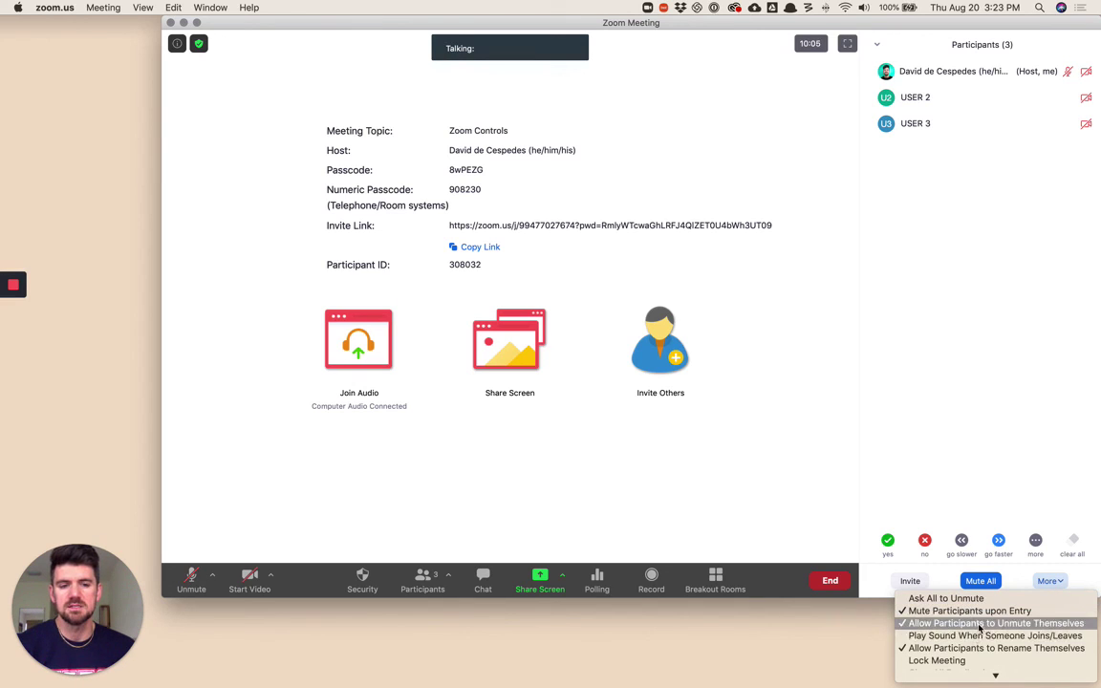
scroll(970, 660, "down", 1)
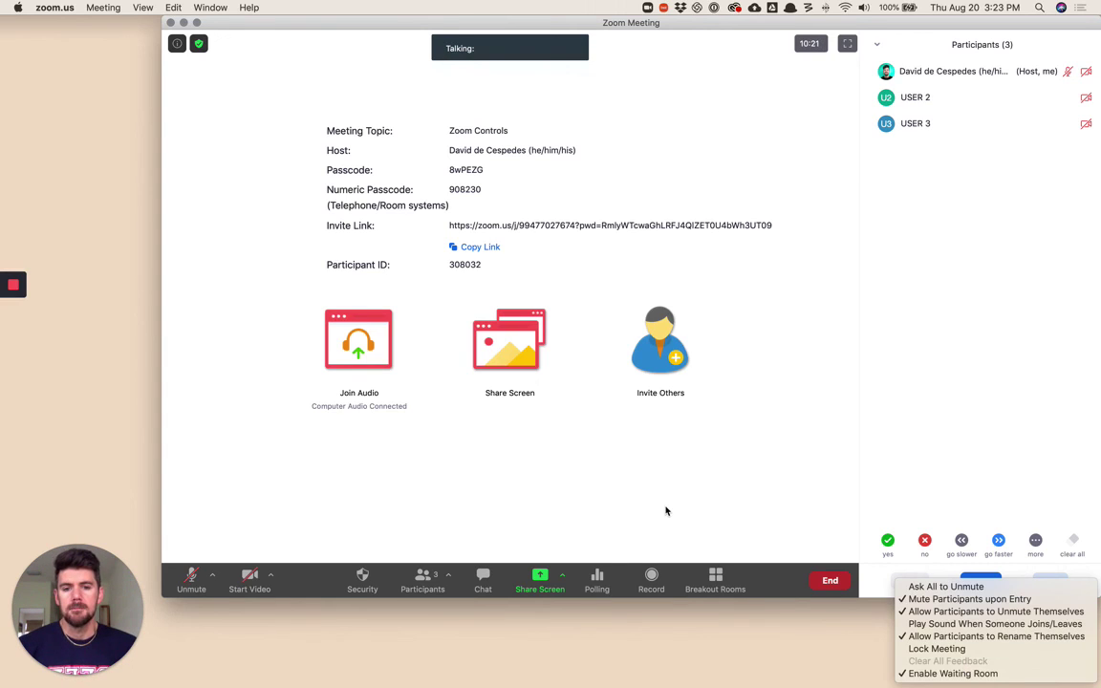
left_click(600, 462)
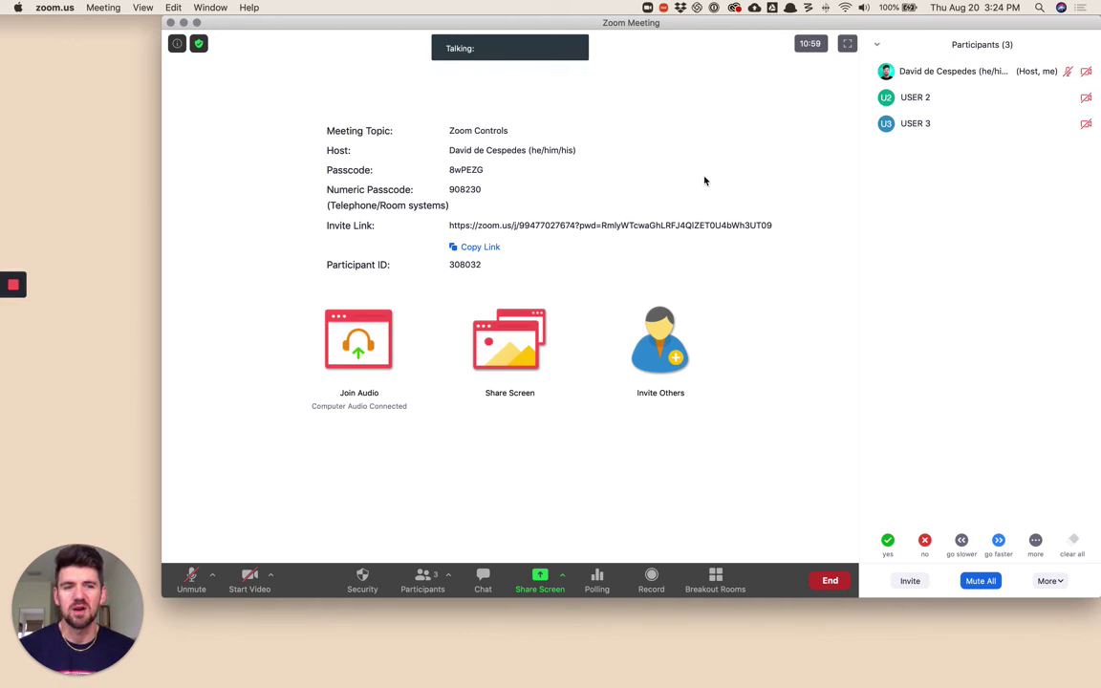
mouse_move(15, 290)
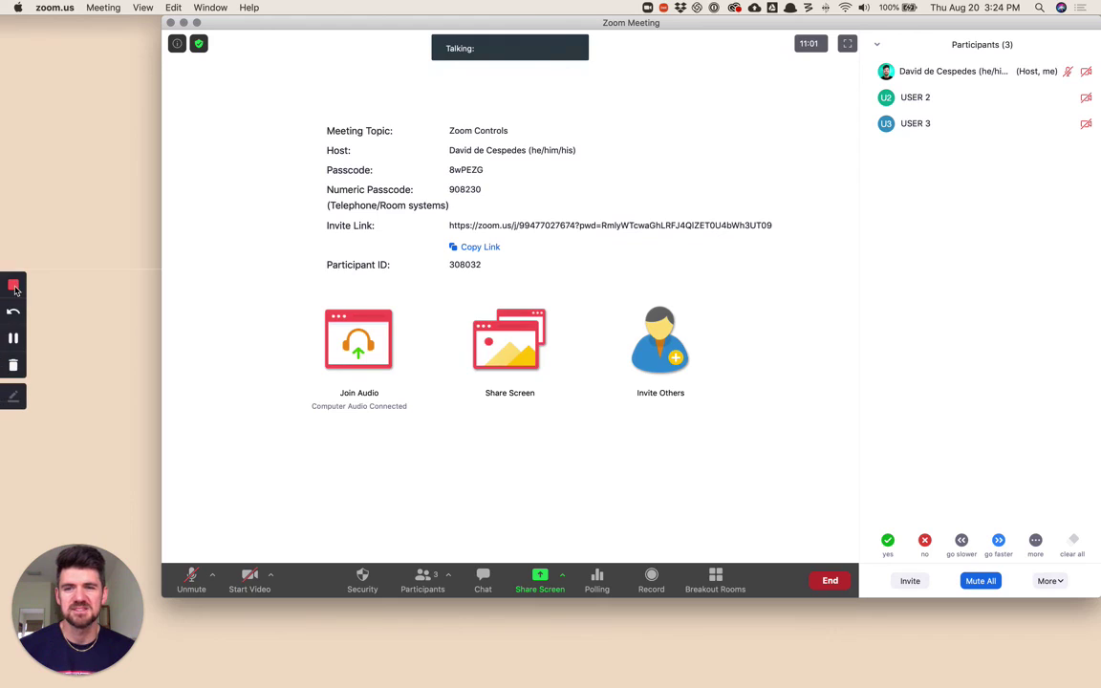